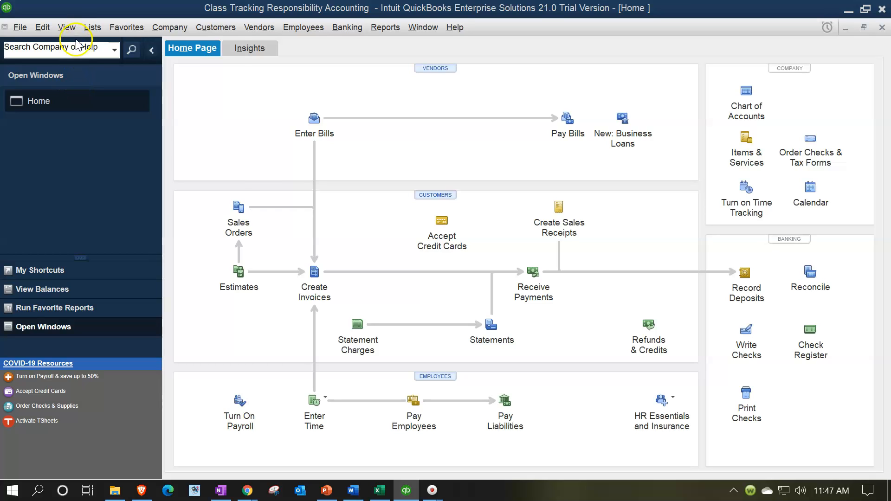
click(69, 28)
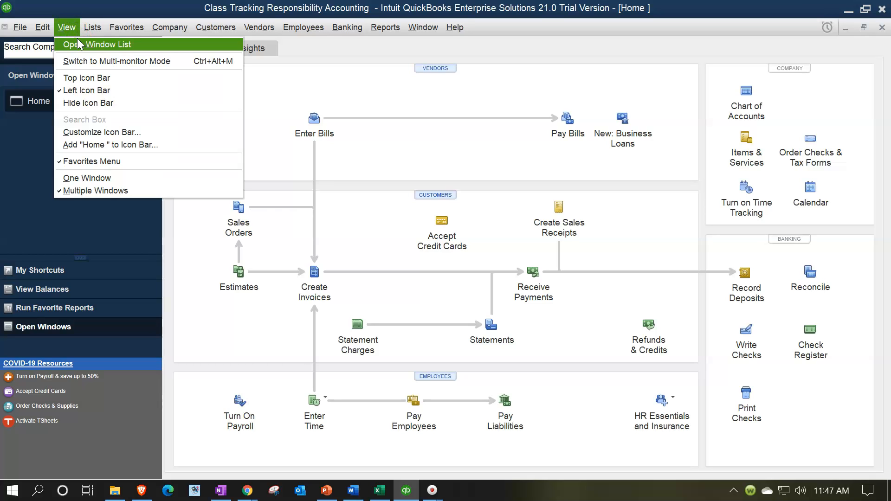
click(78, 43)
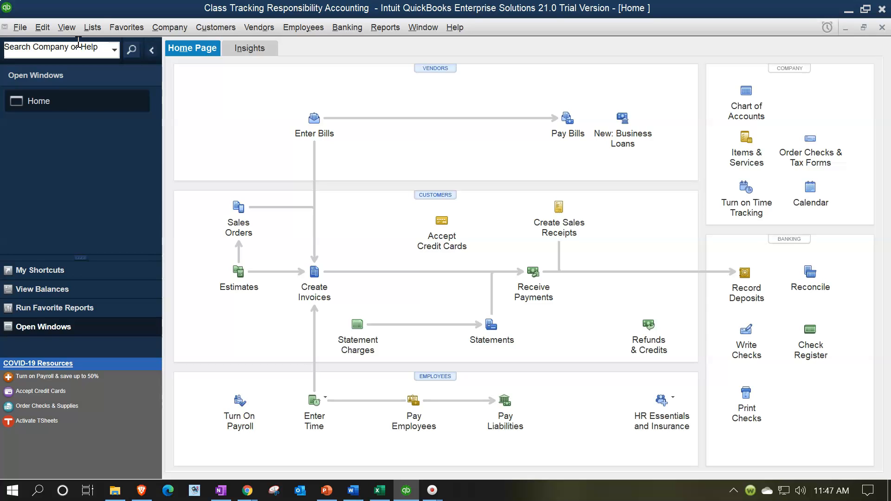
click(88, 28)
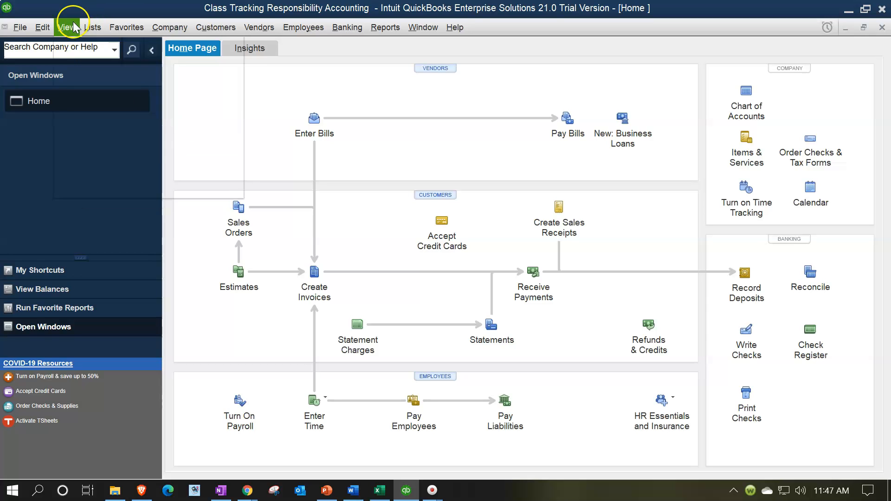
Open the preferences and review the company preferences for Payroll & Employees, then close the dialog
mouse_move(49, 28)
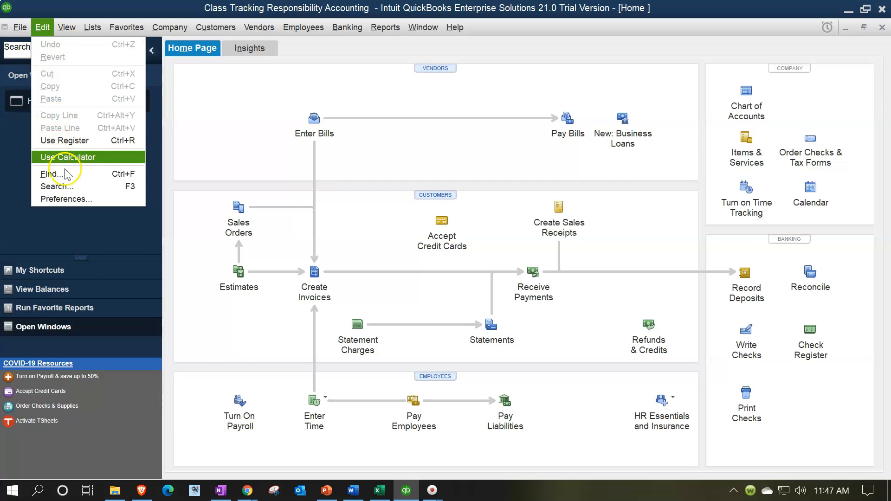
click(75, 199)
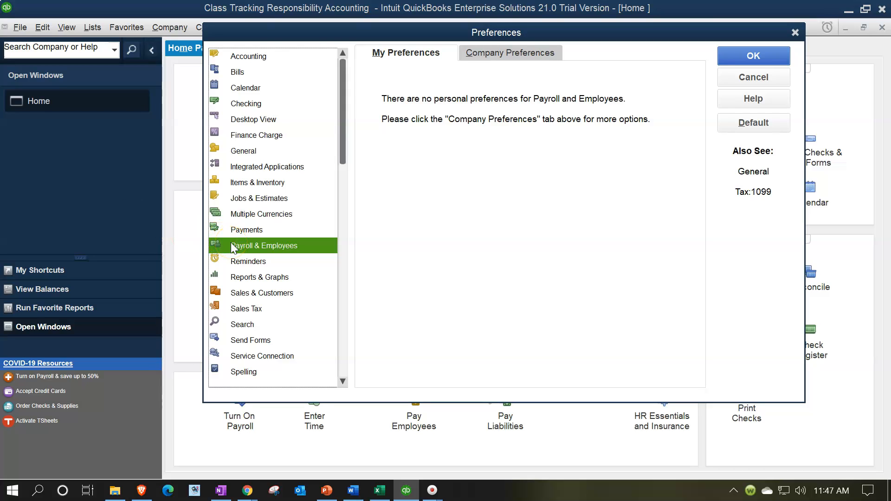
click(520, 54)
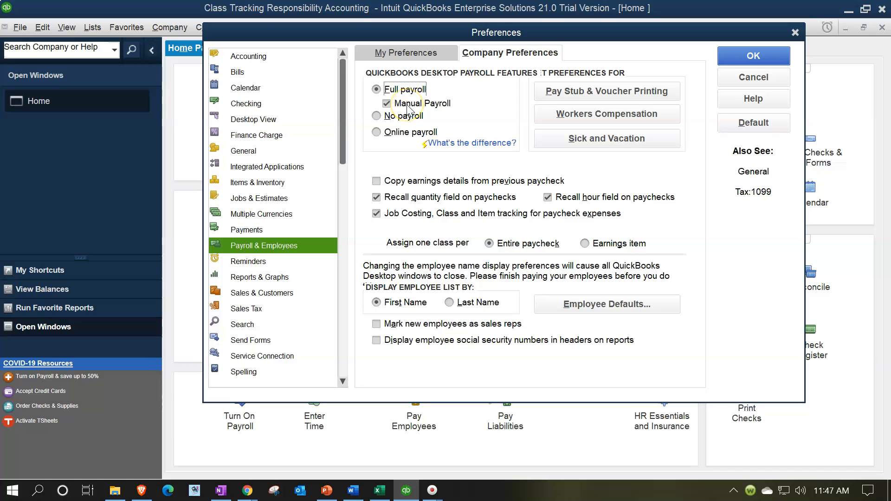
click(795, 32)
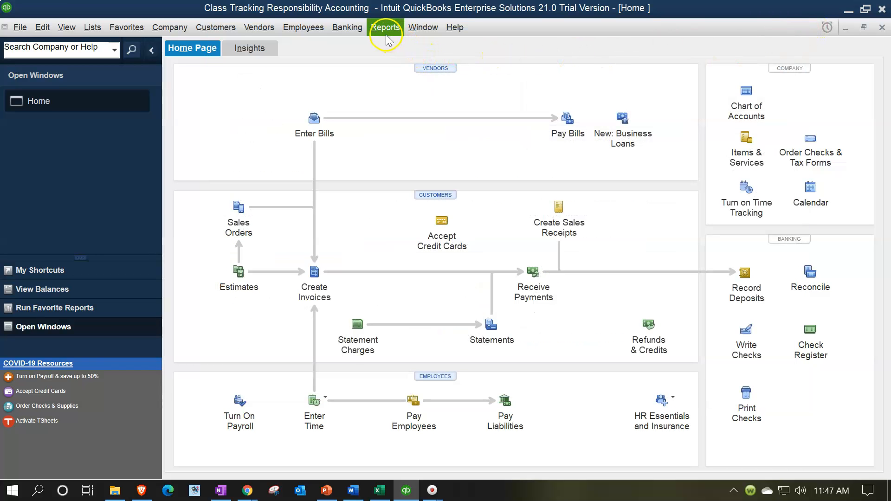
Open the Employee Center and review the fourth employee's payroll info, including pay frequency and class
click(310, 27)
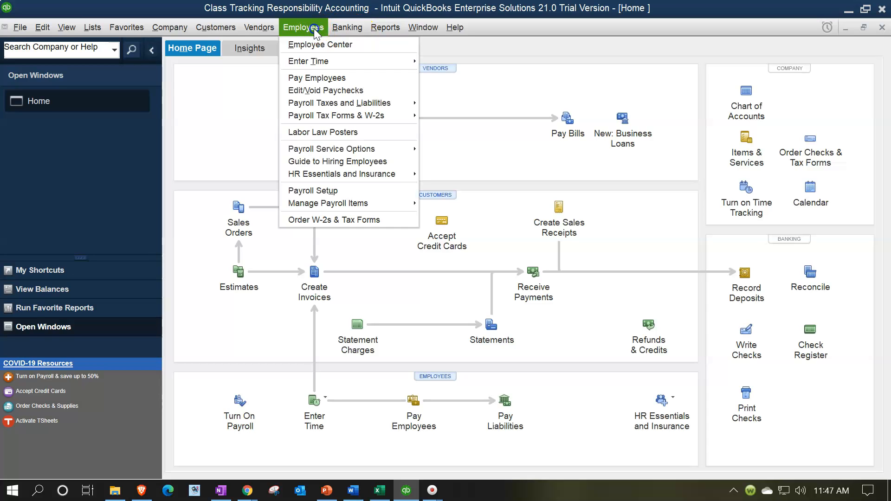
click(318, 44)
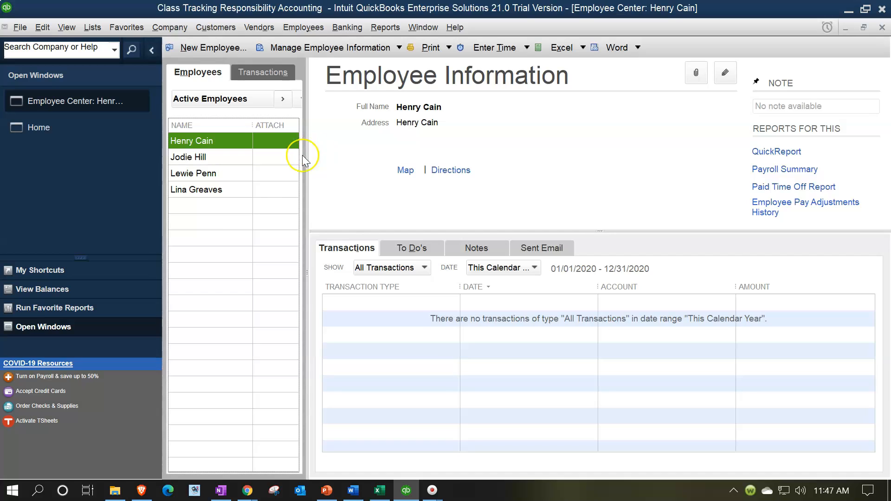
click(200, 191)
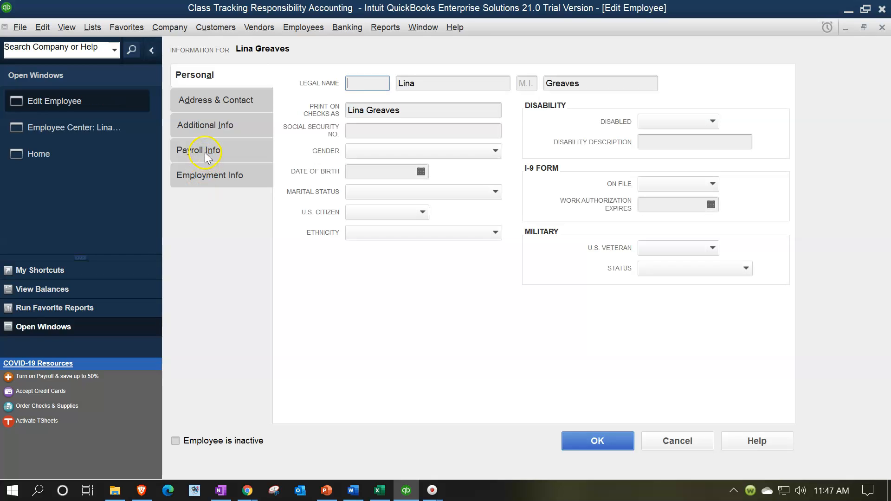
click(207, 150)
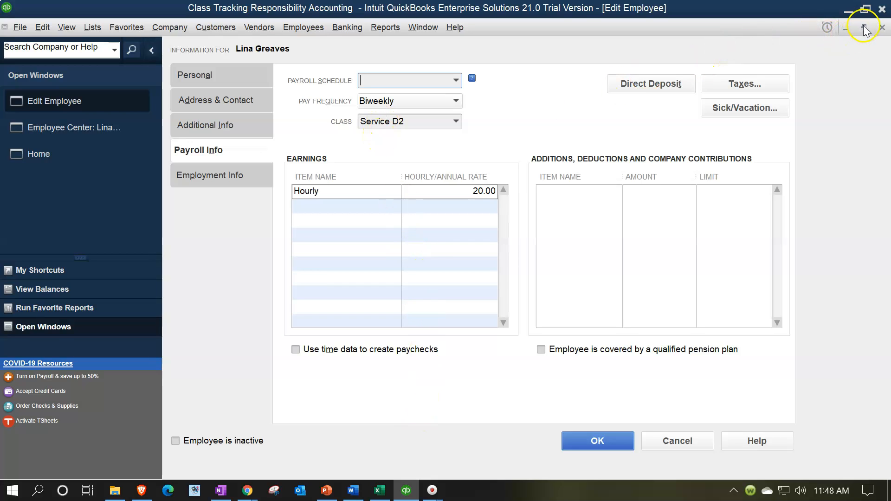
click(882, 28)
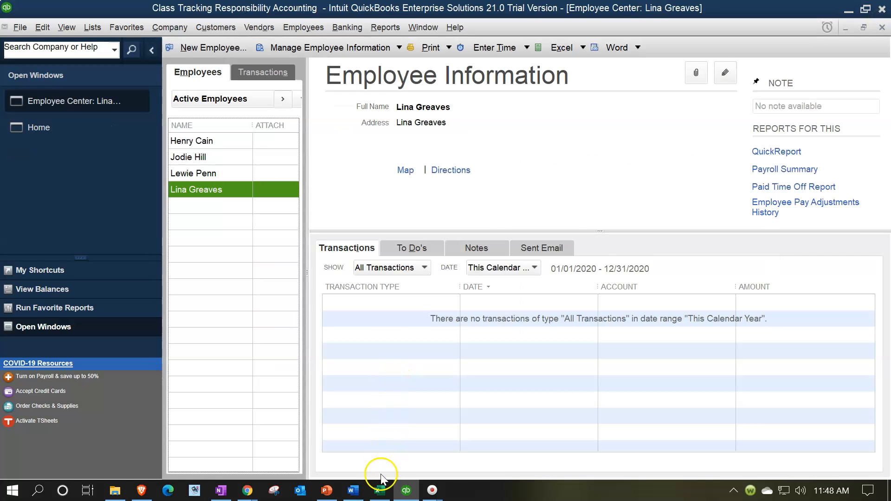
Switch to Excel and review the departmental salaries and supplies amounts in the expense allocation worksheet
click(380, 491)
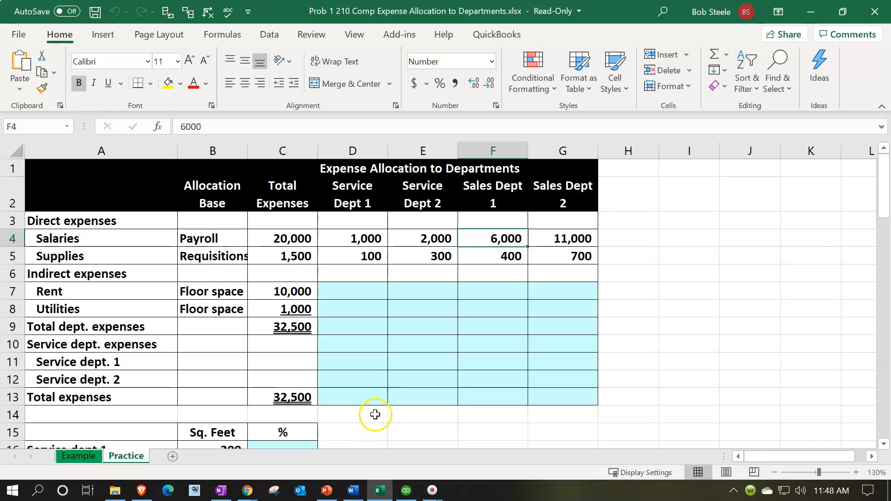
click(338, 260)
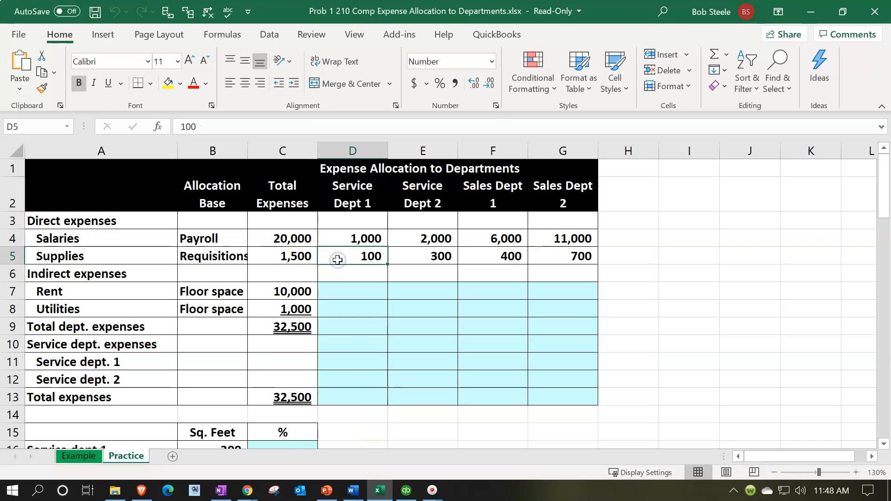
key(Right)
key(Right)
key(Right)
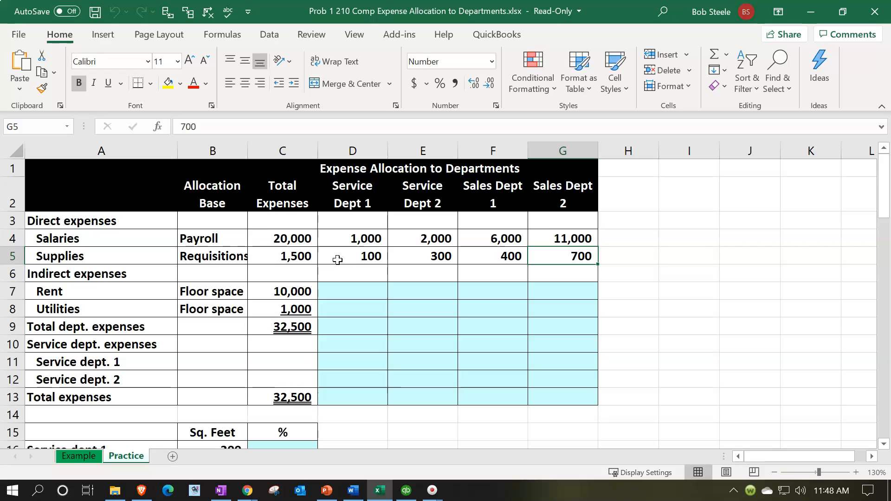
key(Left)
key(Left)
key(Left)
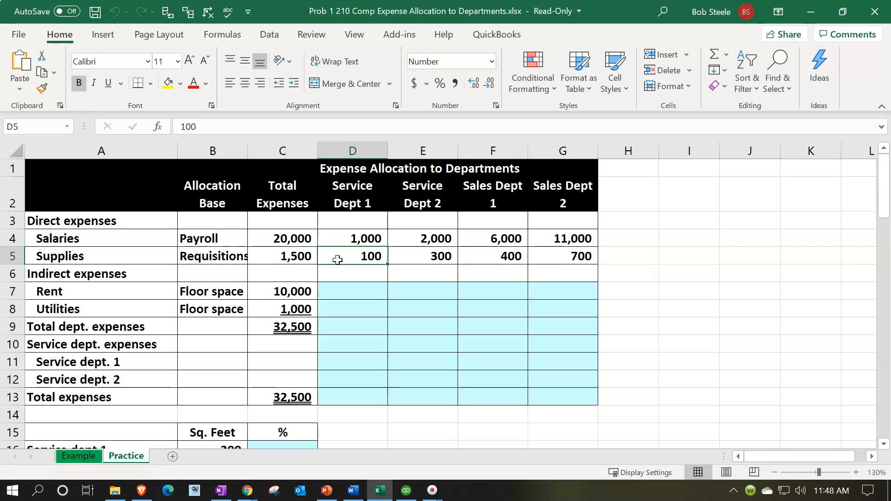
Start Pay Employees from the Home page and set the pay period end and check date to 01/30/2021
click(379, 488)
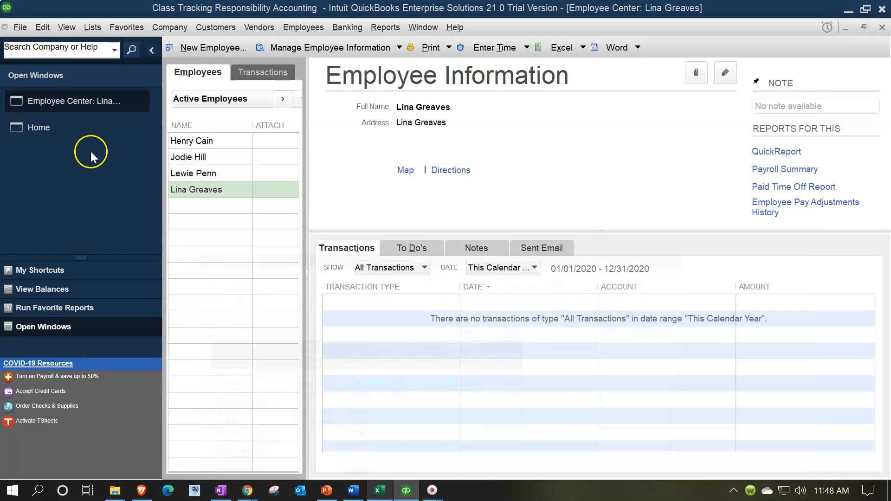
click(63, 135)
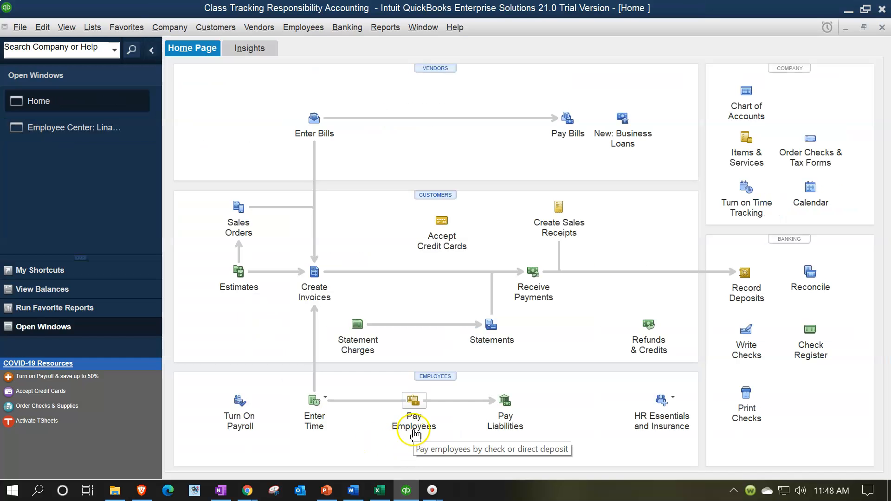
click(411, 403)
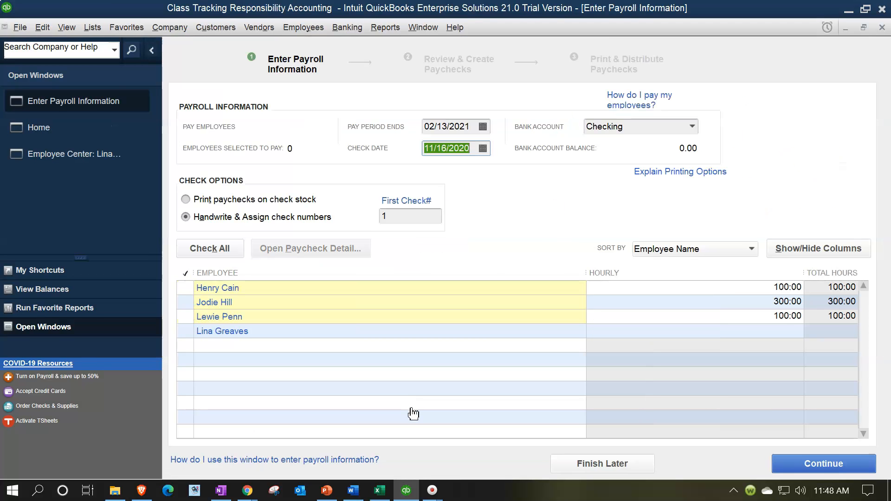
click(468, 125)
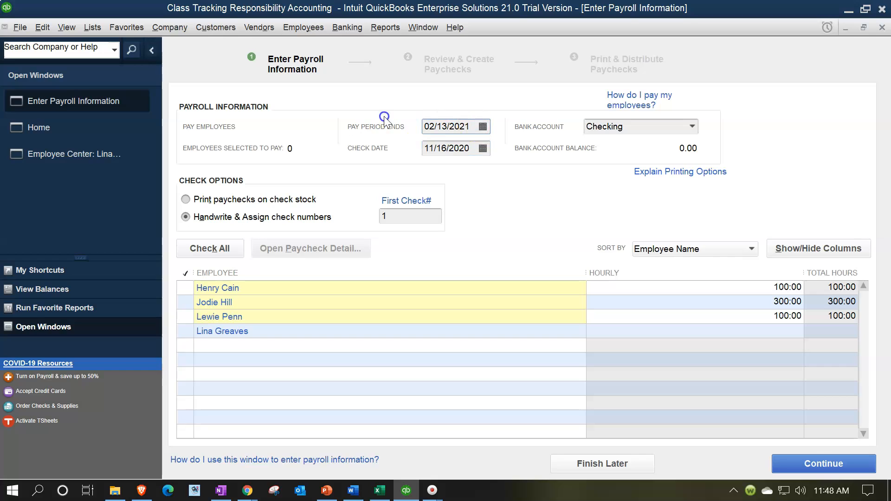
text(0)
text(101)
text(02)
key(Tab)
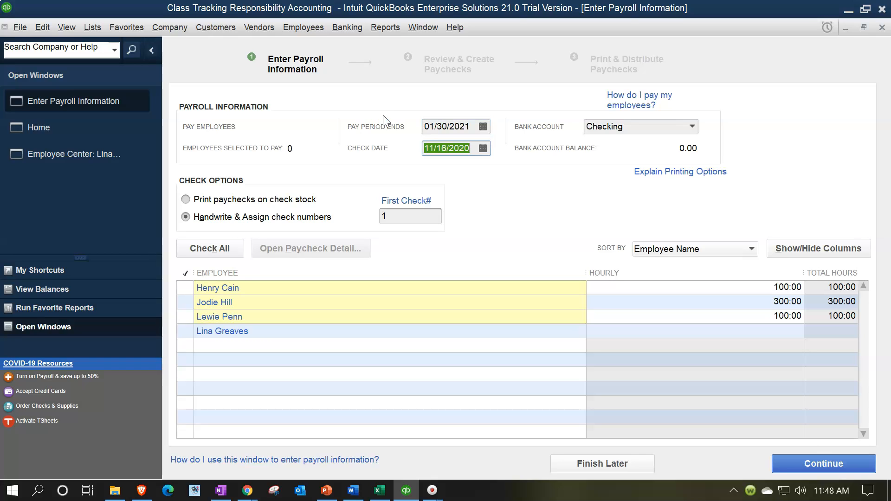
text(013021)
key(Tab)
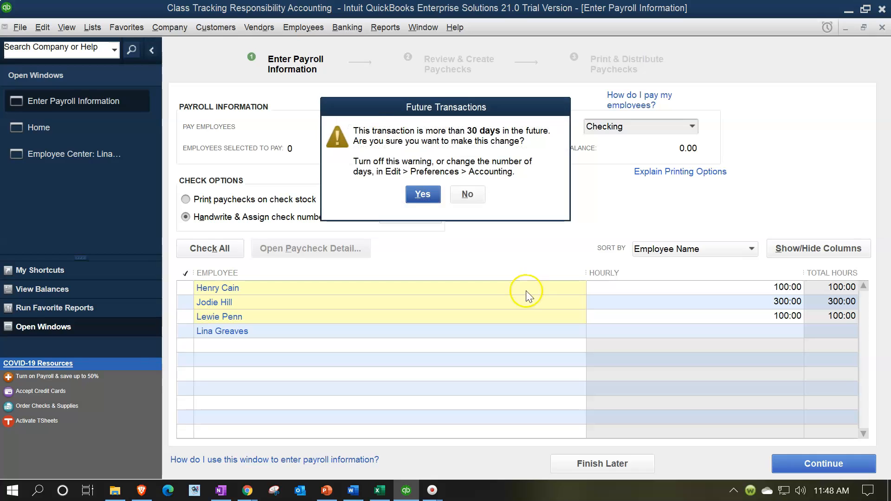
click(426, 194)
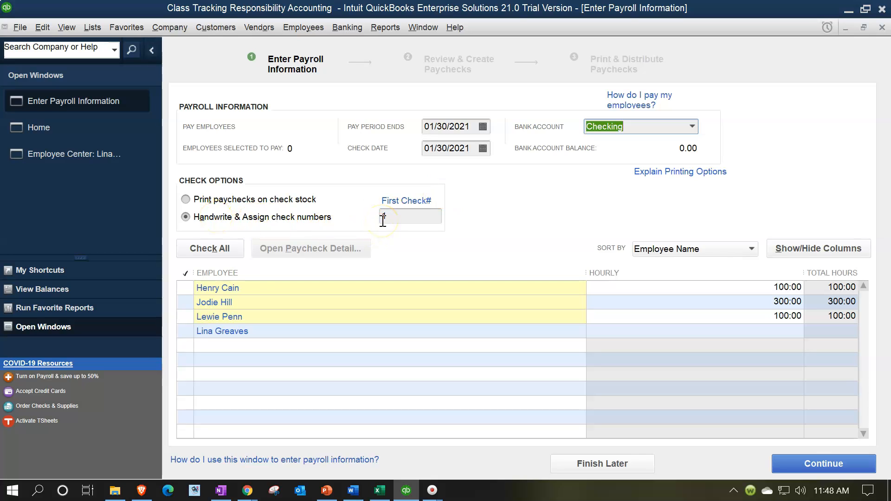
Select all four employees for payment and open the first employee's paycheck preview
click(185, 288)
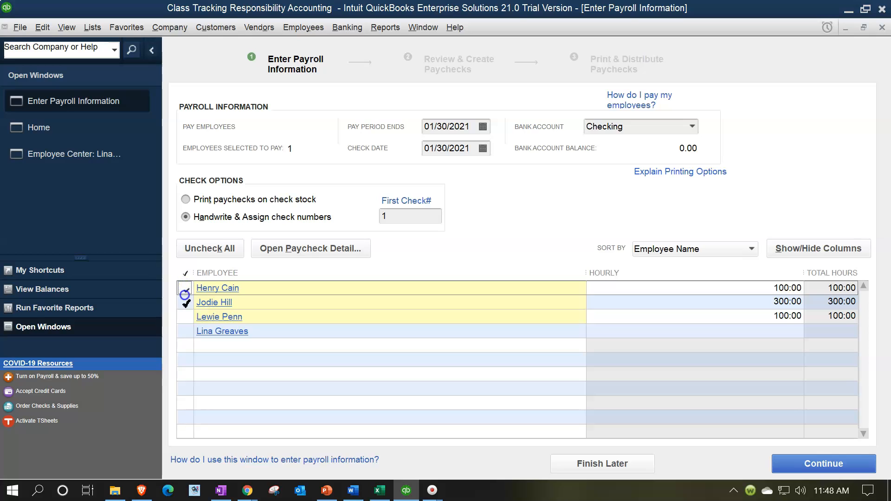
click(187, 316)
click(188, 331)
click(184, 300)
click(185, 288)
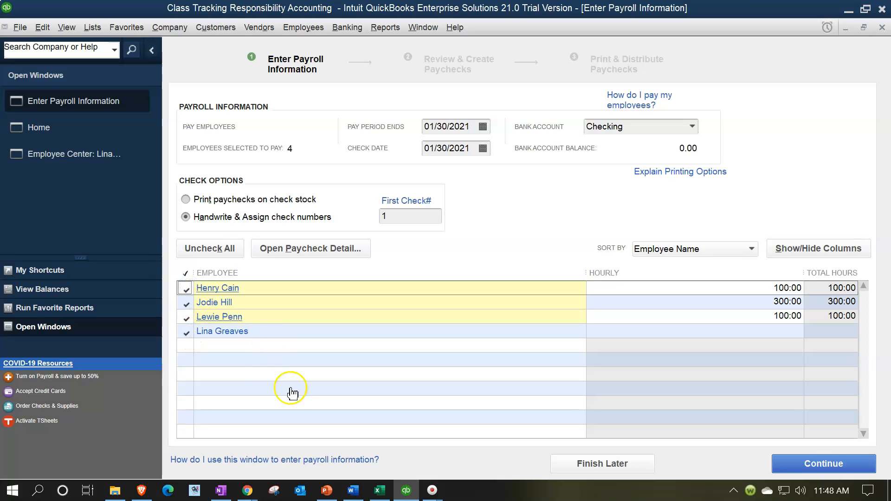
click(211, 289)
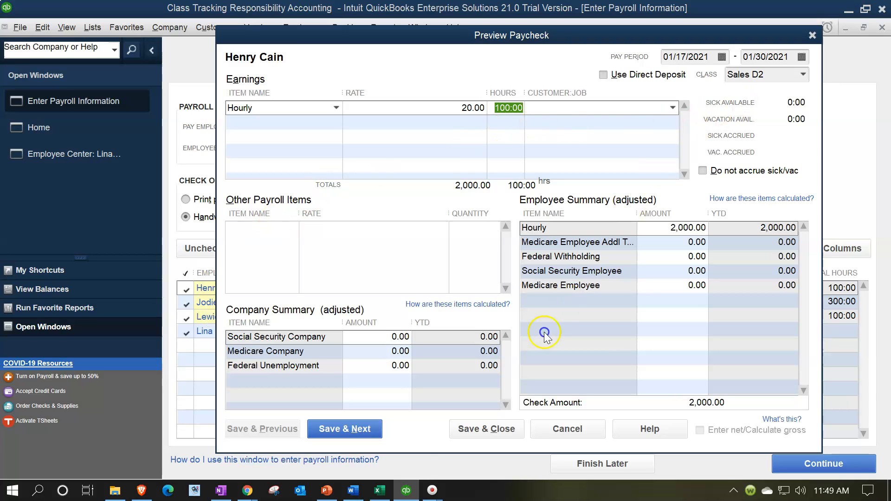
Open the Calculator over the worksheet and divide 11000 by 20
click(379, 490)
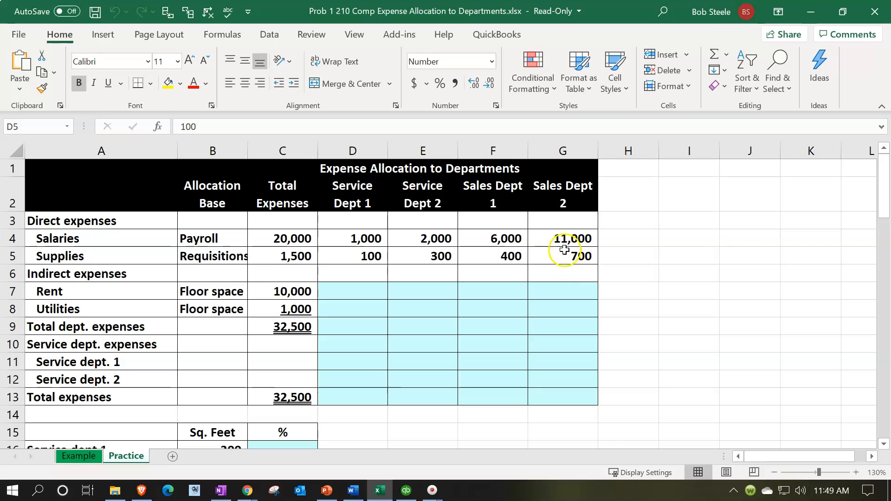
key(XF86Calculator)
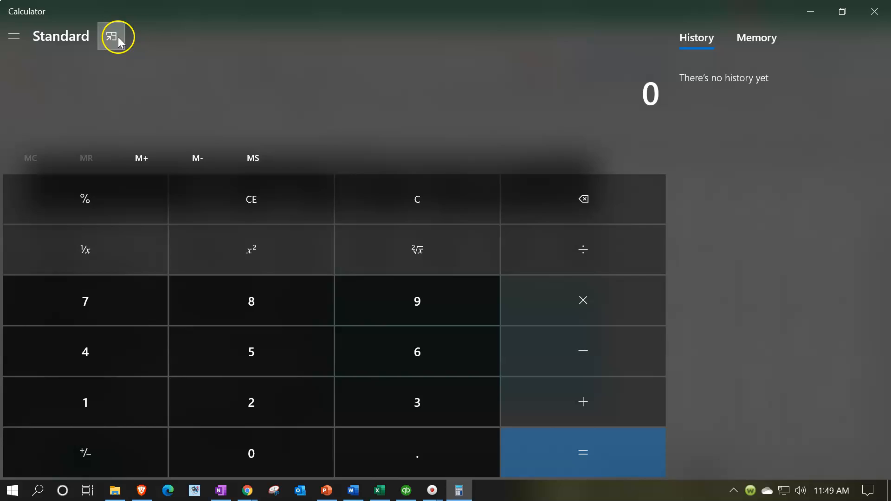
click(117, 36)
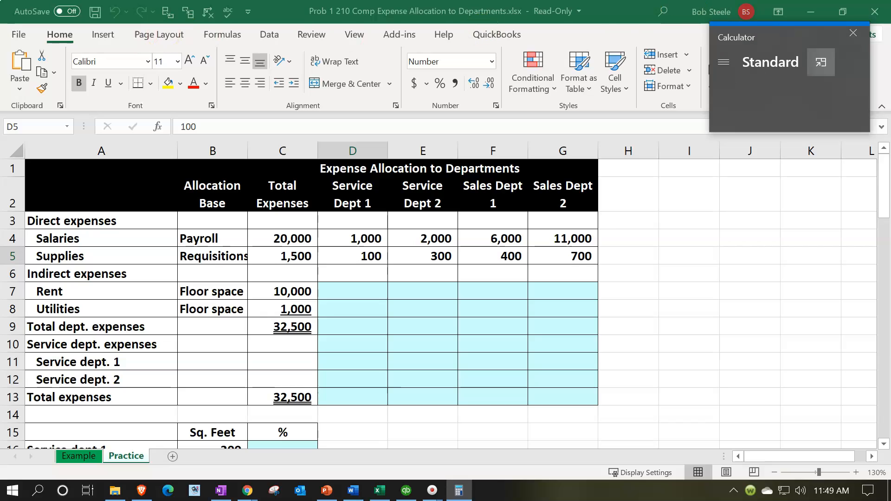
drag(775, 36, 688, 274)
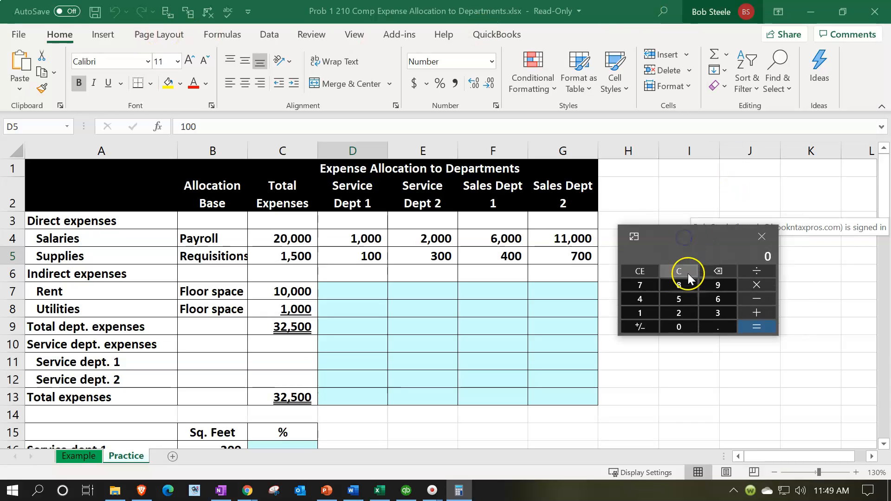
text(11000)
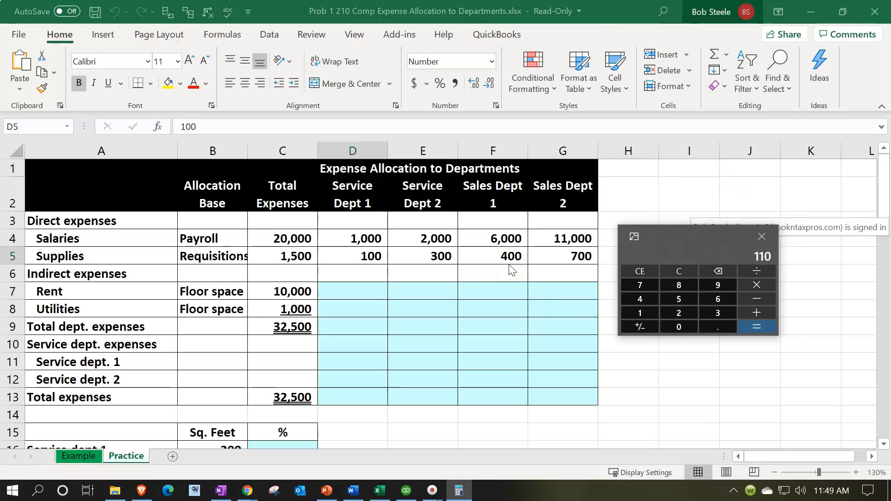
text(/20)
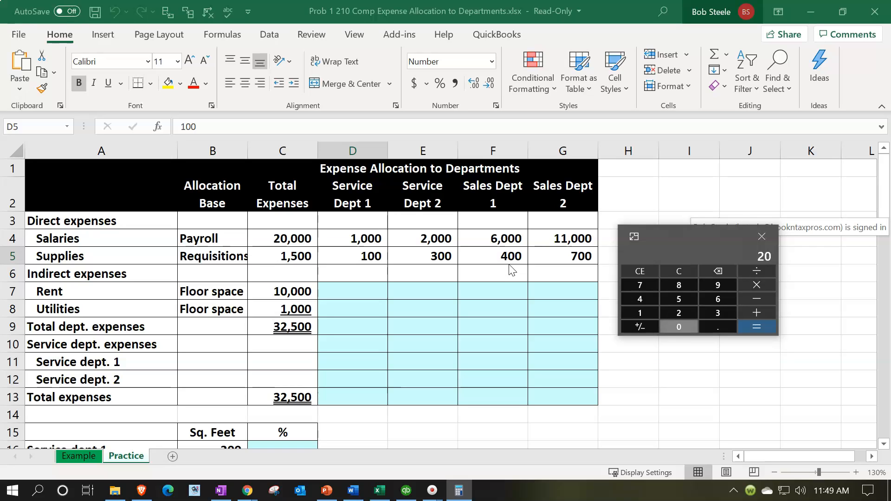
key(Return)
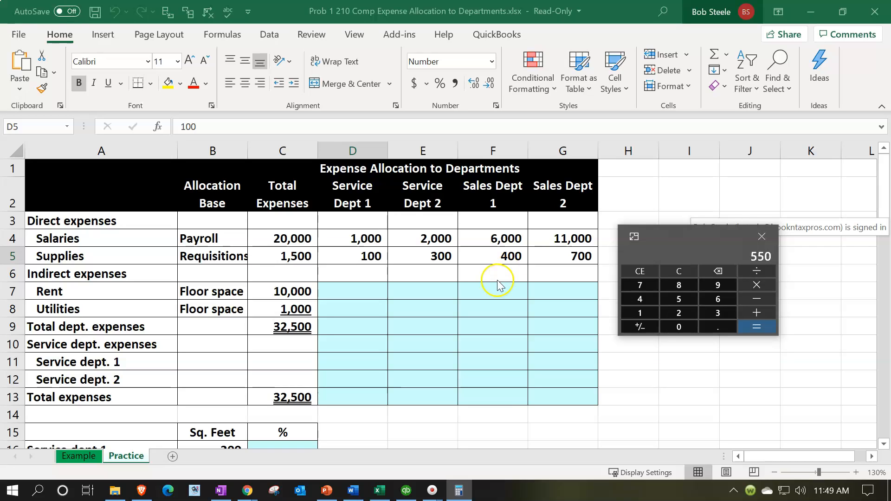
Set the first employee's hourly earnings hours to 550 in the paycheck preview
click(406, 490)
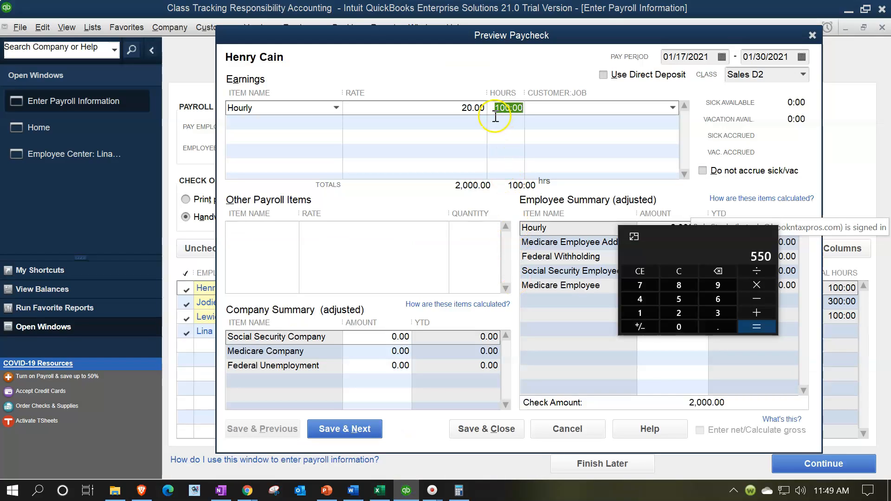
text(550)
key(Tab)
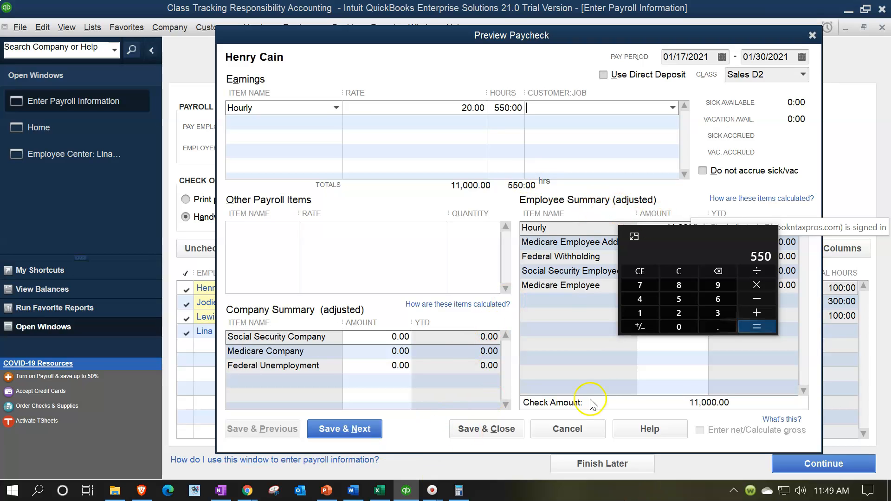
Save the first employee's paycheck and advance to the second employee's paycheck preview
drag(742, 236, 772, 0)
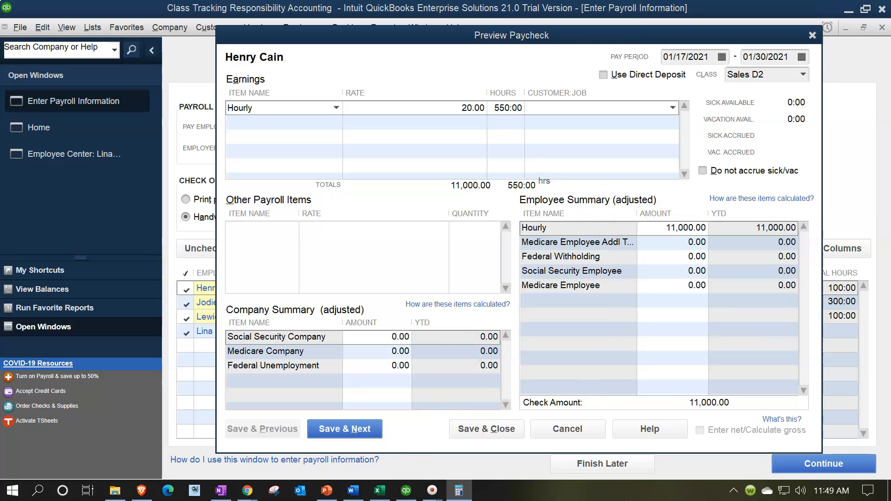
click(670, 255)
click(657, 258)
click(449, 354)
click(368, 430)
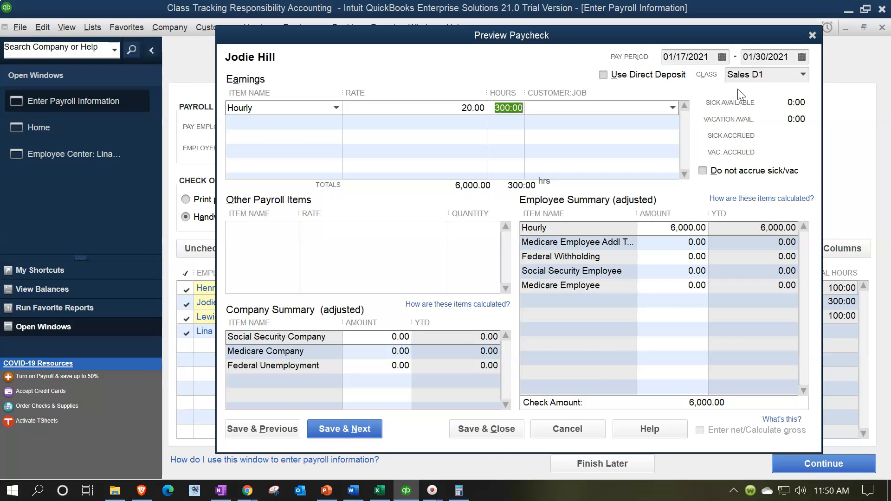
Divide 6000 by 20 in the Calculator over the allocation worksheet, then save the second employee's paycheck and advance
click(385, 492)
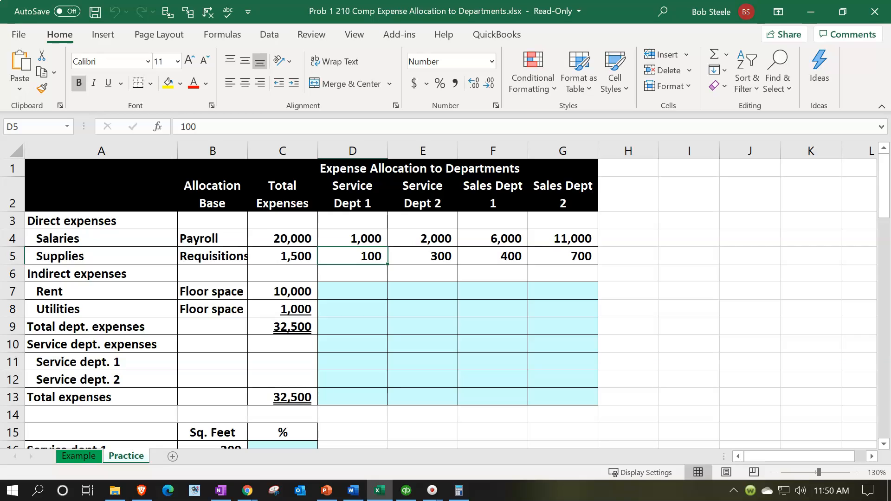
drag(613, 1, 554, 269)
click(535, 302)
text(6)
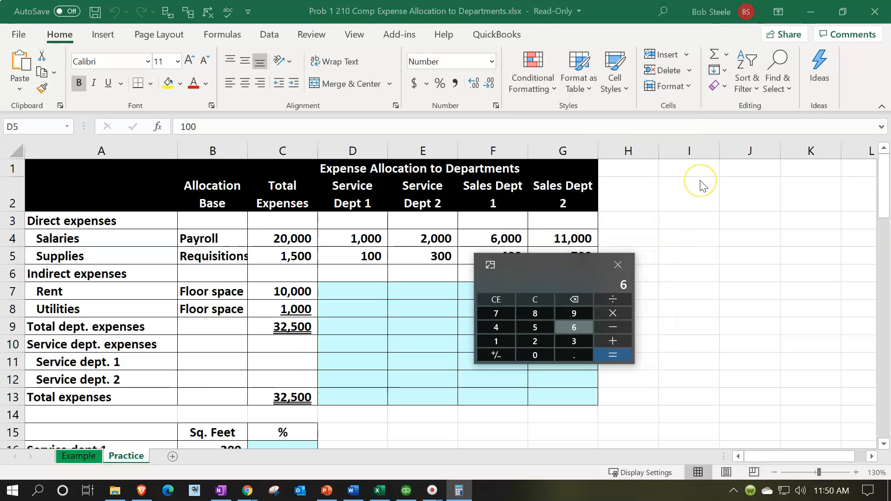
text(000/20)
key(Return)
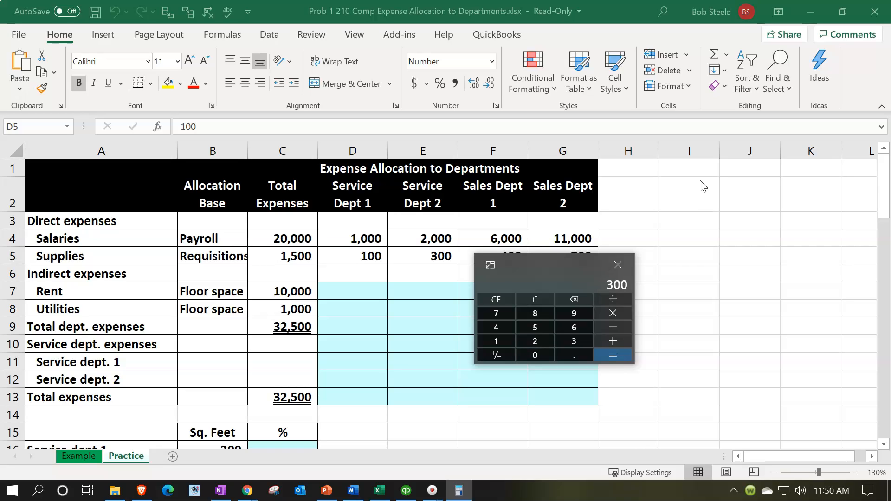
drag(533, 267, 646, 1)
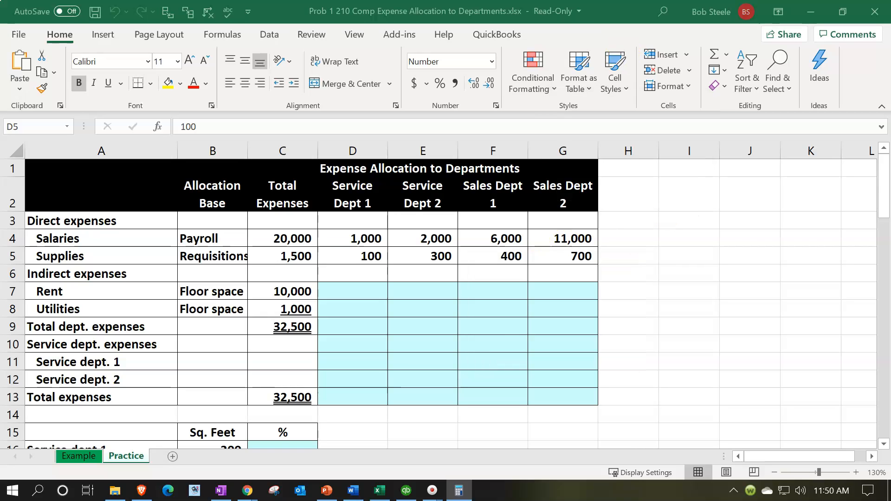
click(810, 11)
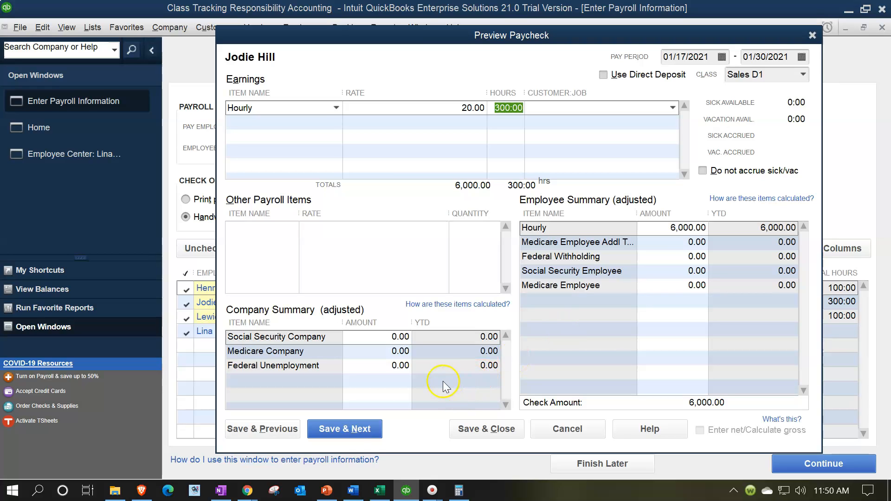
click(367, 436)
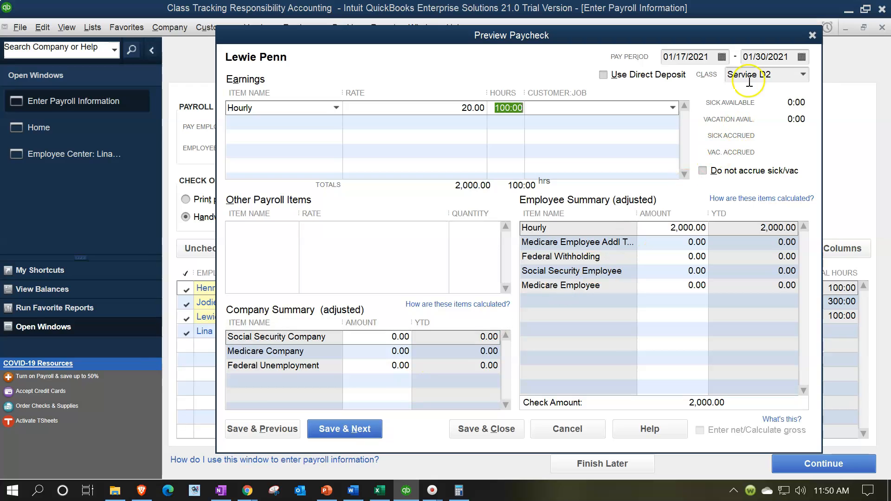
Divide 2000 by 100 in the Calculator over the worksheet, then save the third employee's paycheck and advance
click(382, 491)
click(423, 239)
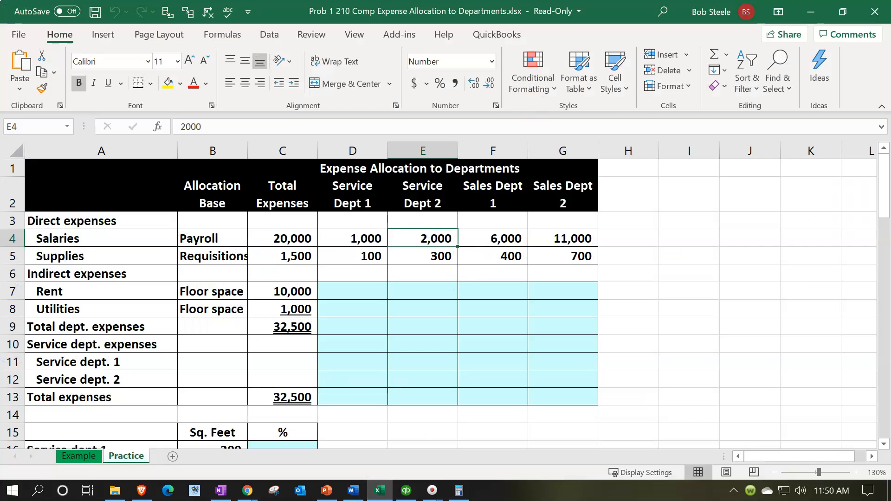
click(459, 491)
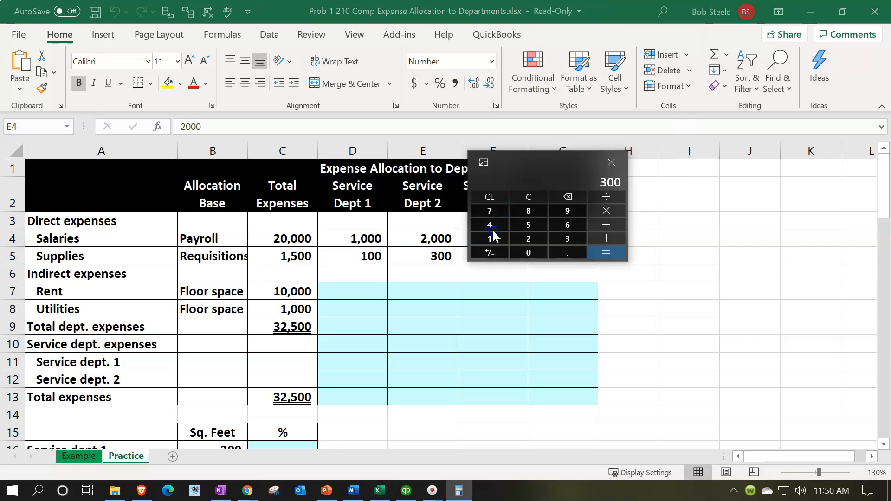
drag(533, 164, 485, 265)
text(20)
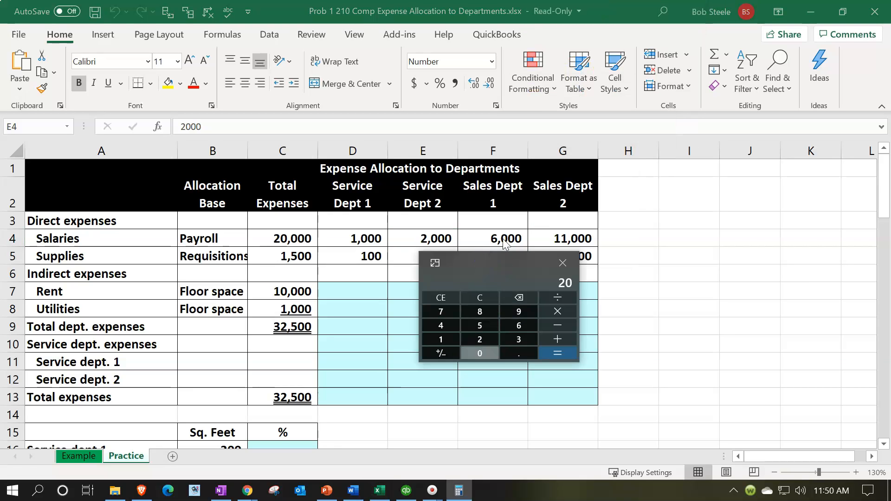
text(00/100)
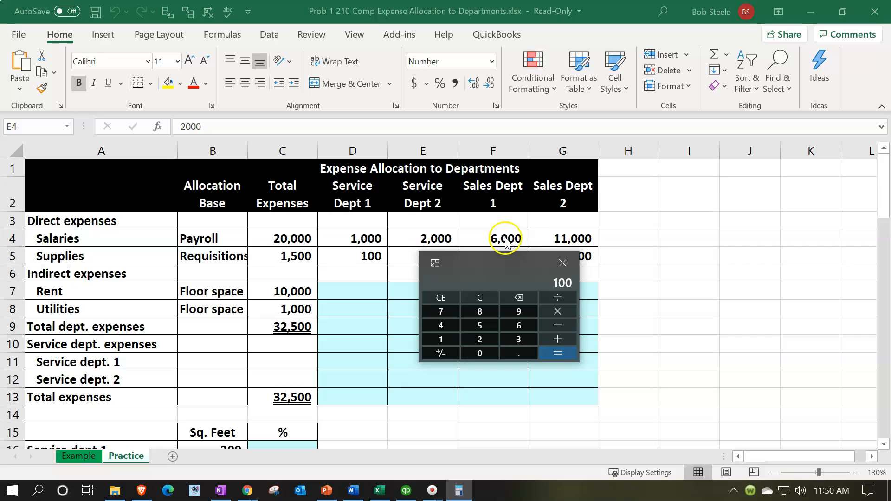
drag(501, 263, 557, 0)
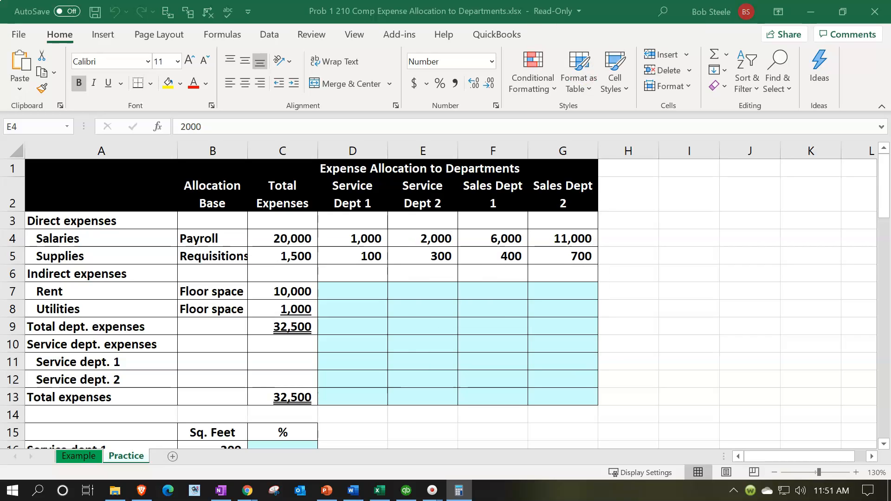
click(814, 9)
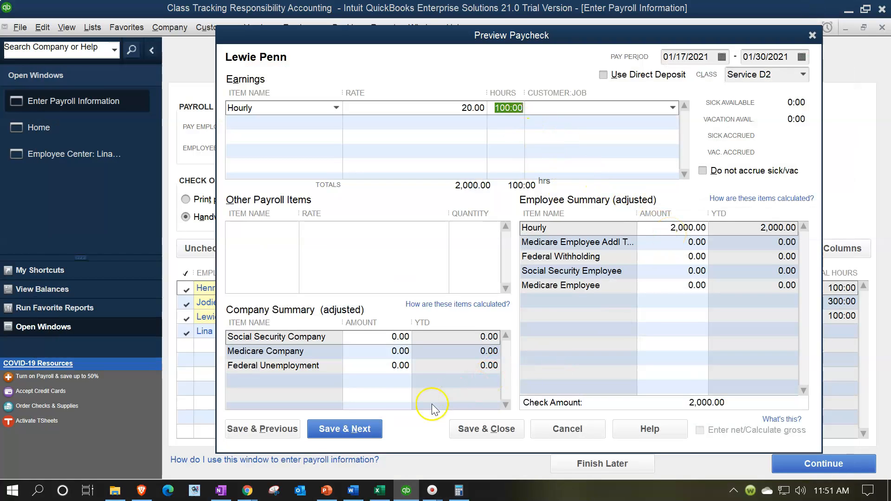
click(365, 436)
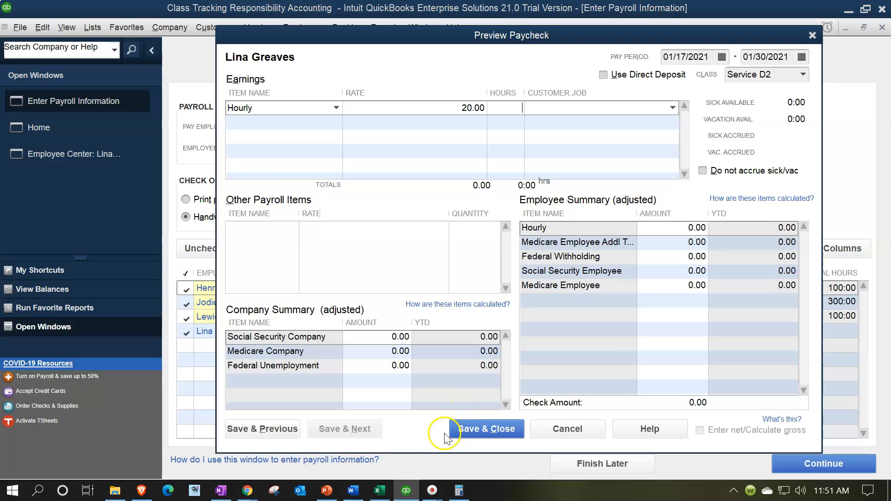
Close the fourth employee's paycheck preview without saving
click(388, 491)
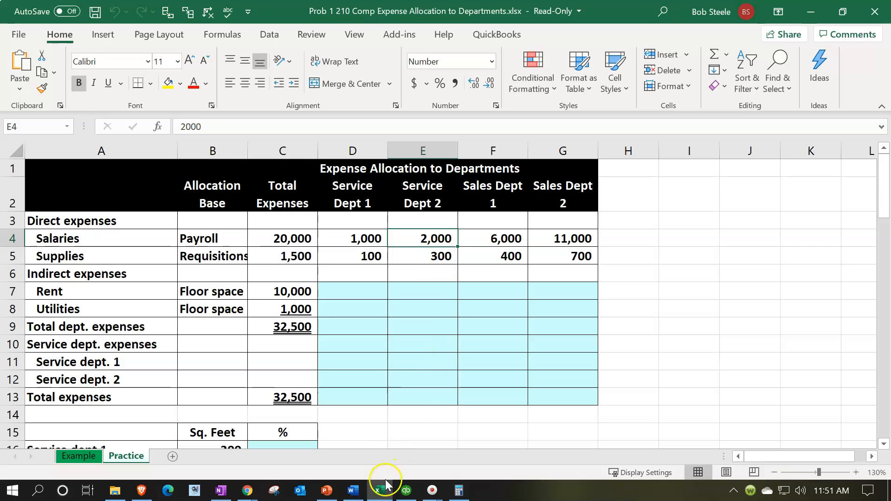
mouse_move(383, 499)
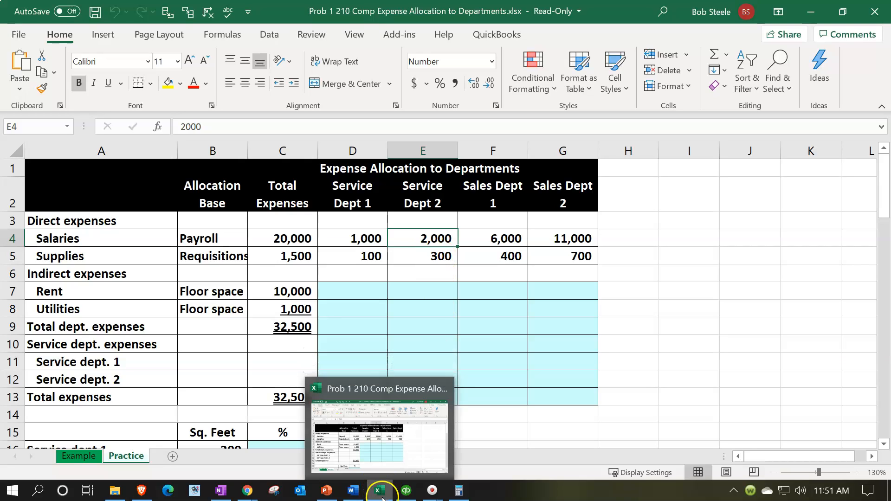
click(383, 499)
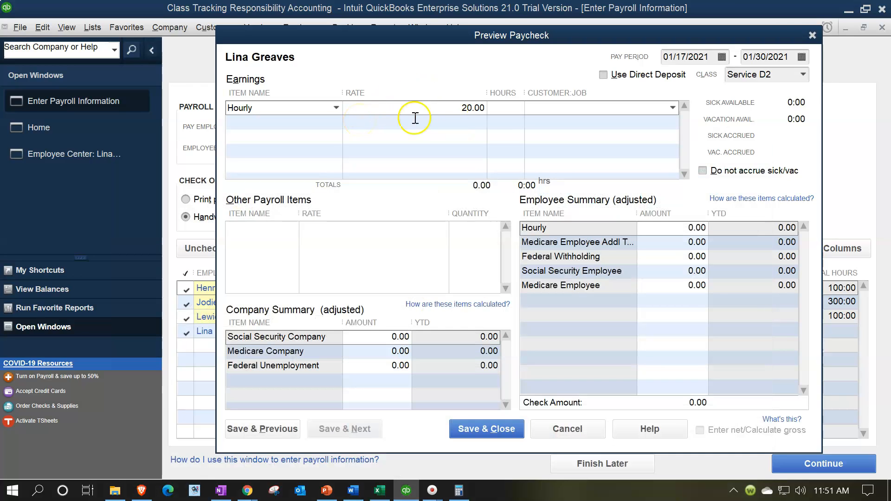
click(812, 35)
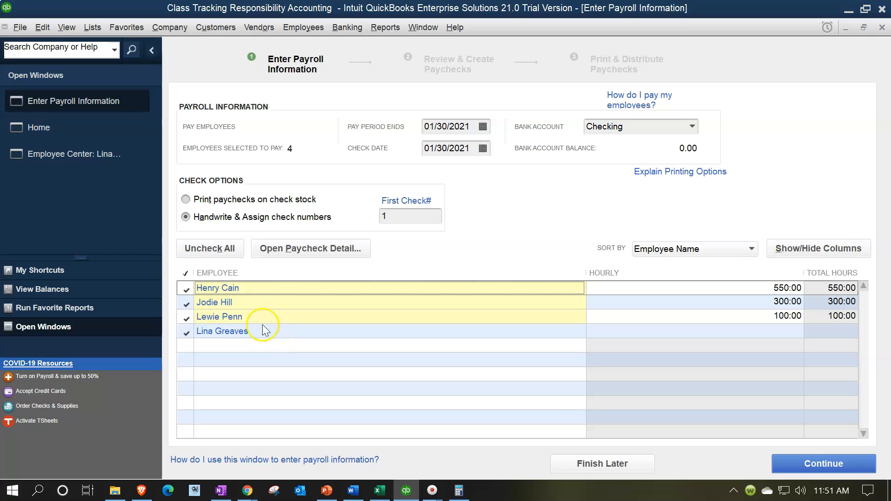
Open the third employee's record in the Employee Center and review its payroll class setting
click(66, 153)
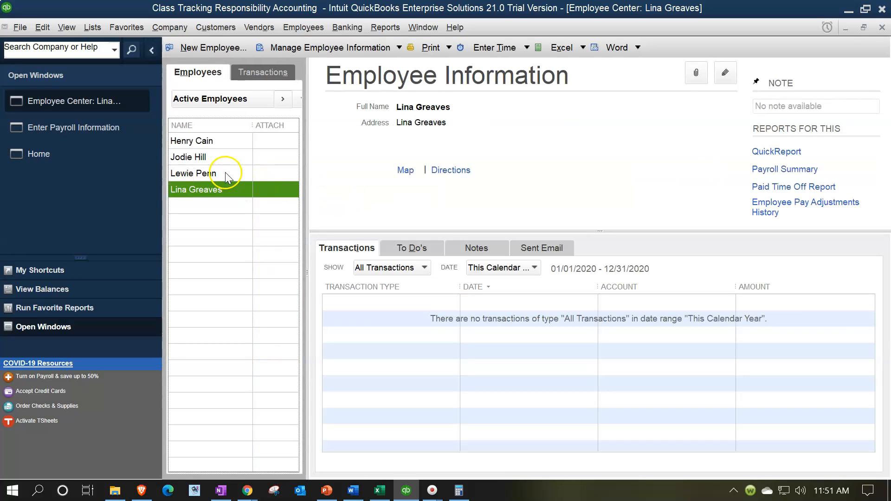
click(225, 173)
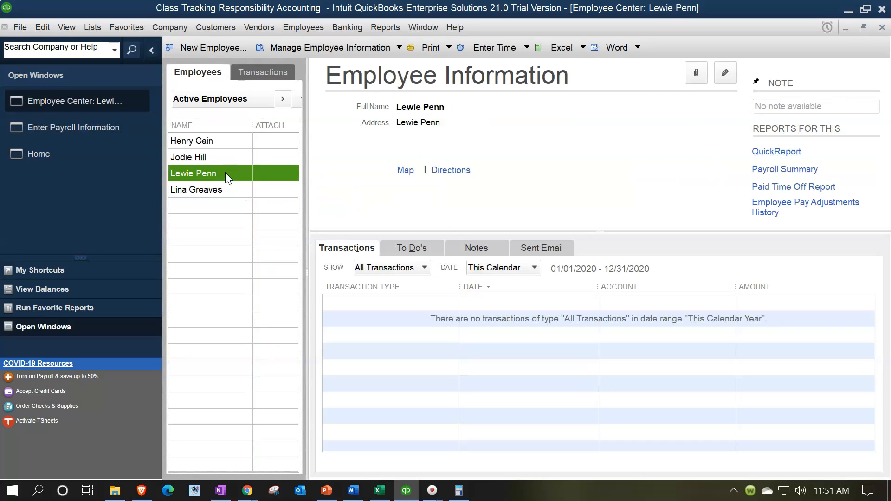
double_click(224, 173)
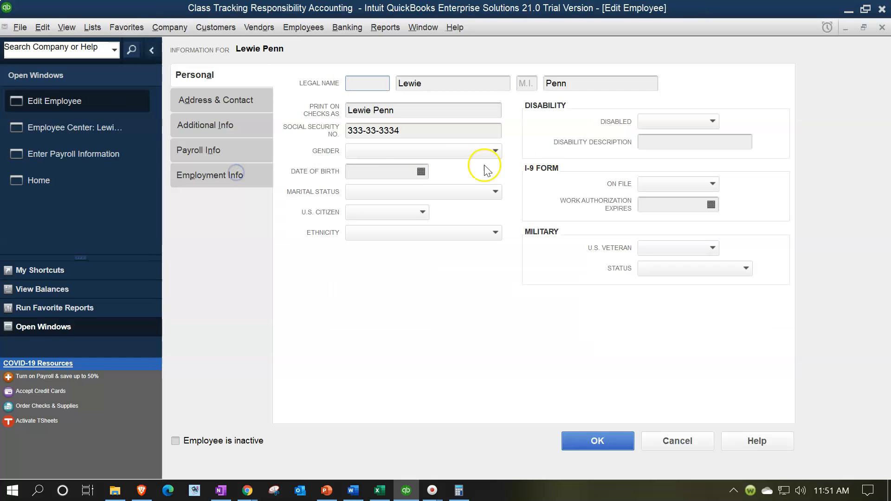
click(227, 155)
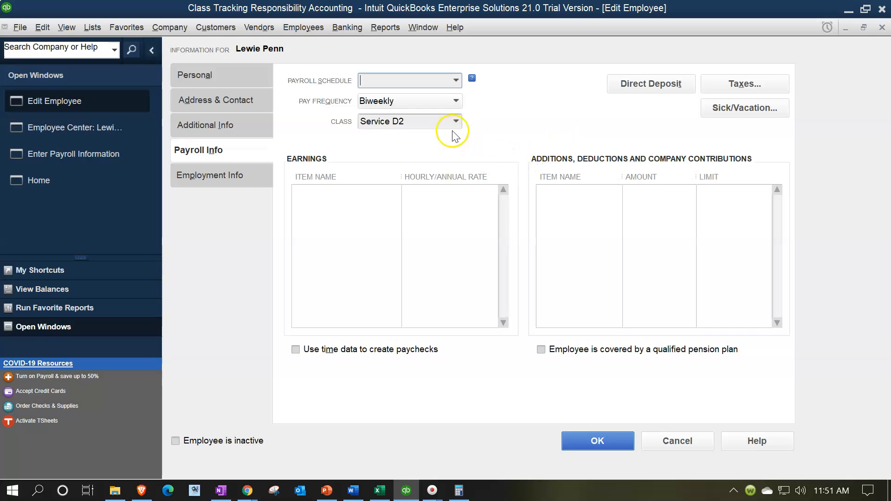
click(882, 28)
Change the fourth employee's payroll class to Service D1 in the employee record and save it
click(230, 191)
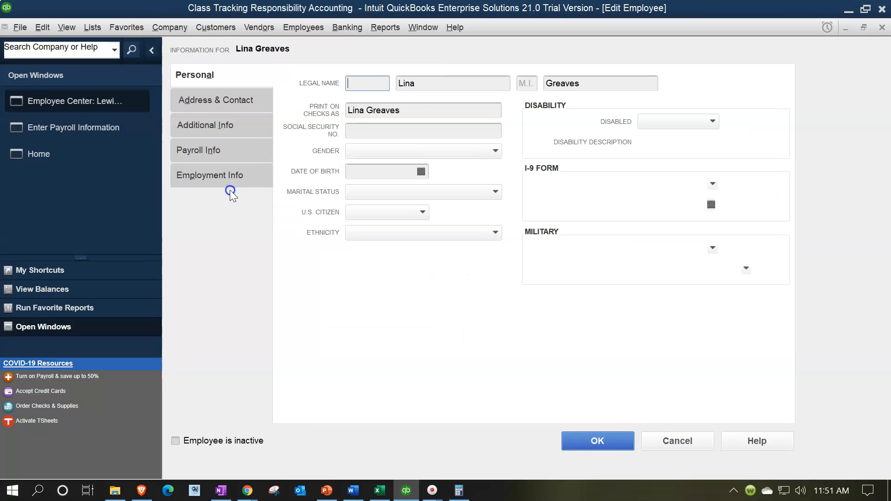
click(206, 152)
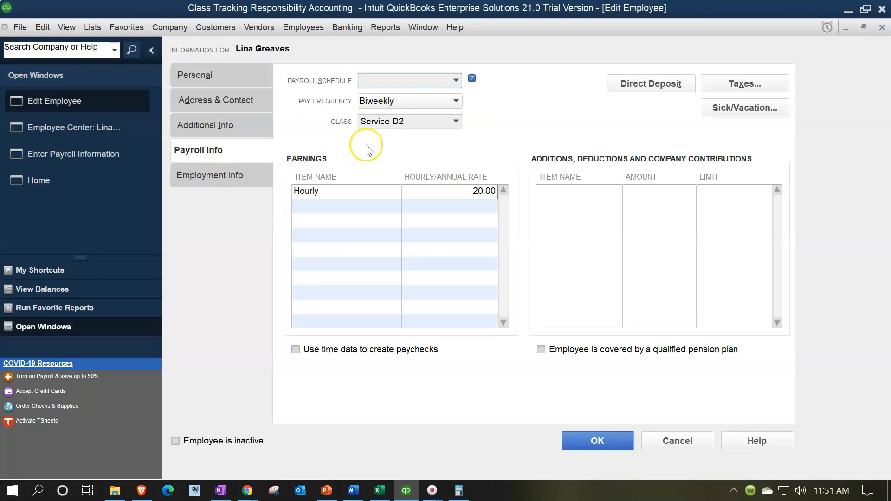
click(456, 122)
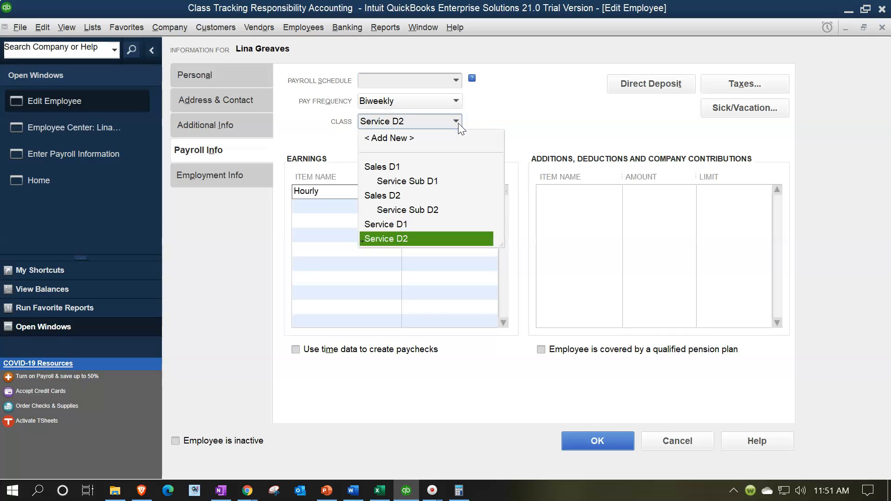
click(392, 224)
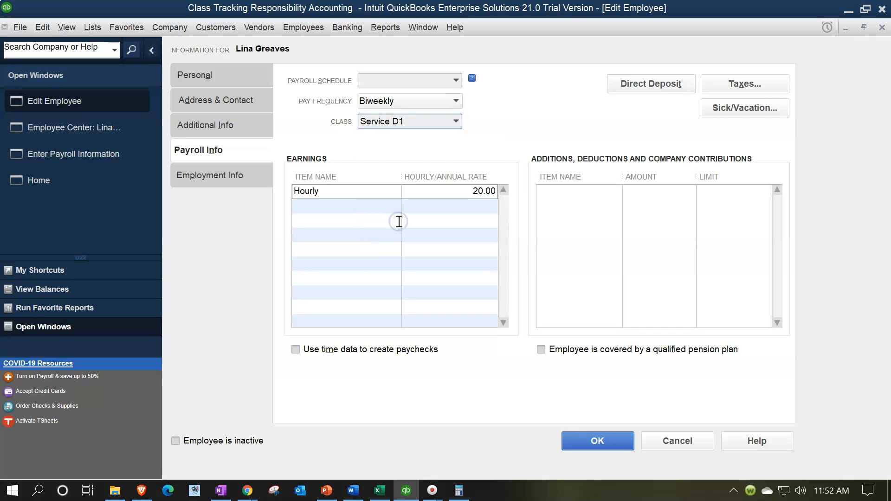
click(596, 439)
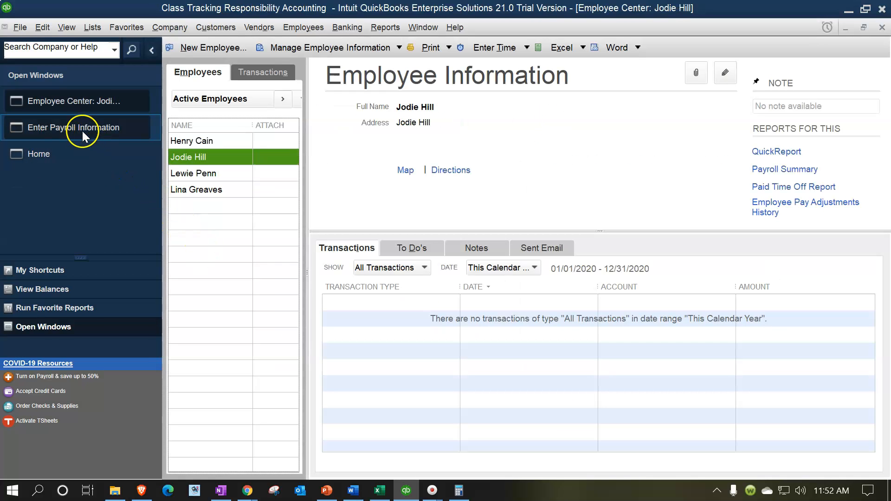
Reopen the fourth employee's paycheck preview from payroll entry and set its class to Service D1
click(82, 131)
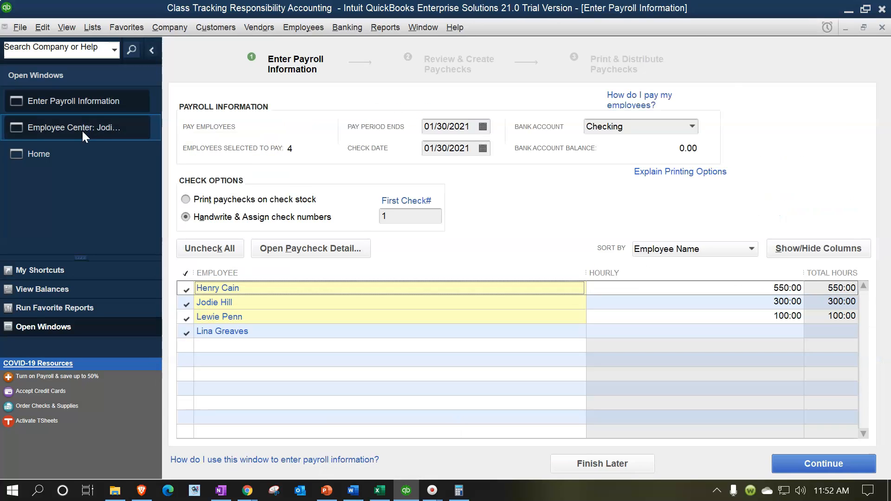
click(238, 332)
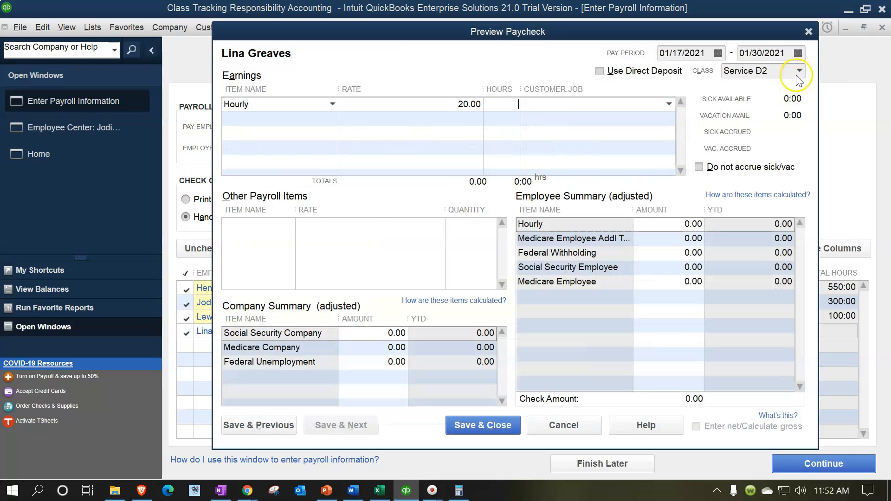
click(800, 72)
click(801, 72)
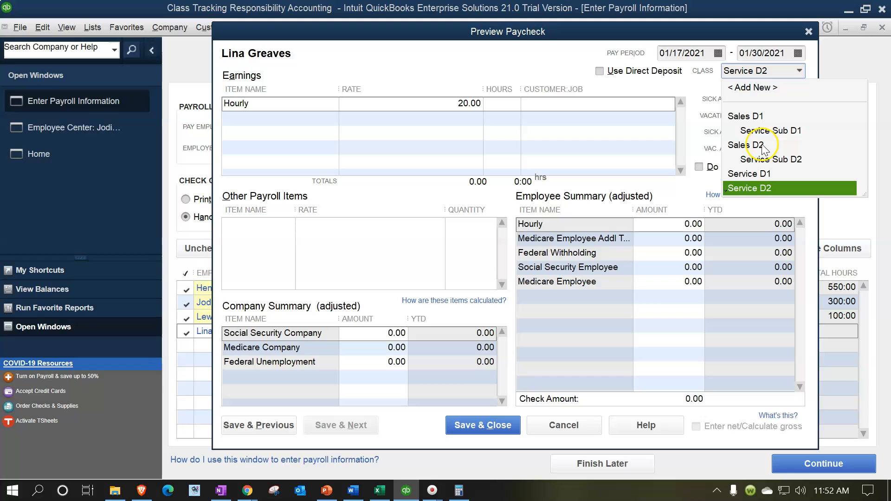
click(749, 174)
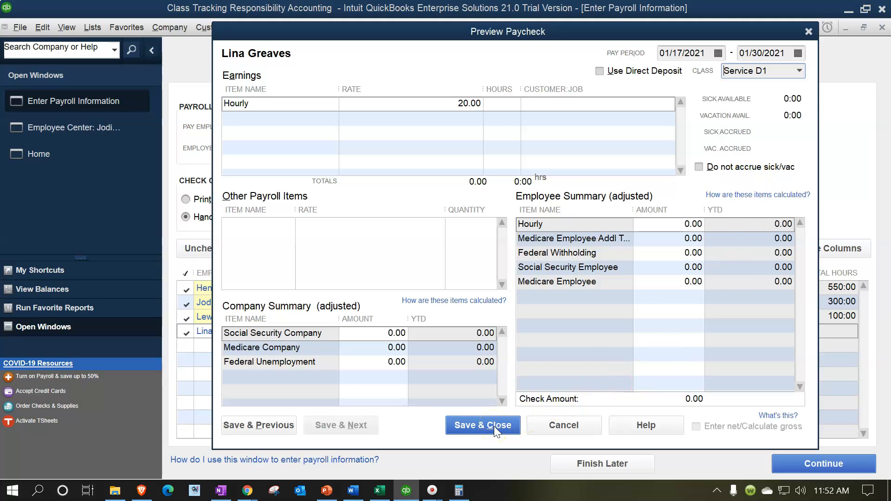
Check the Service Dept 1 salary in the Excel allocation worksheet and calculate the matching hours at the 20.00 hourly rate
click(379, 491)
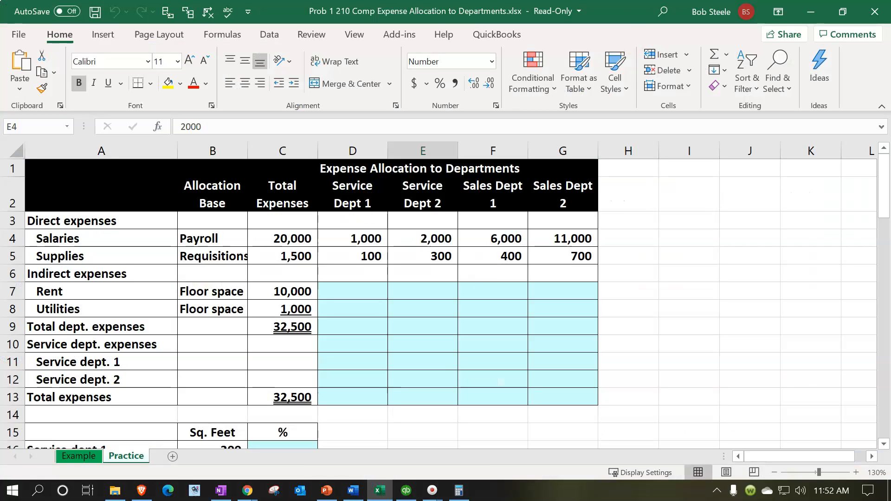
click(459, 491)
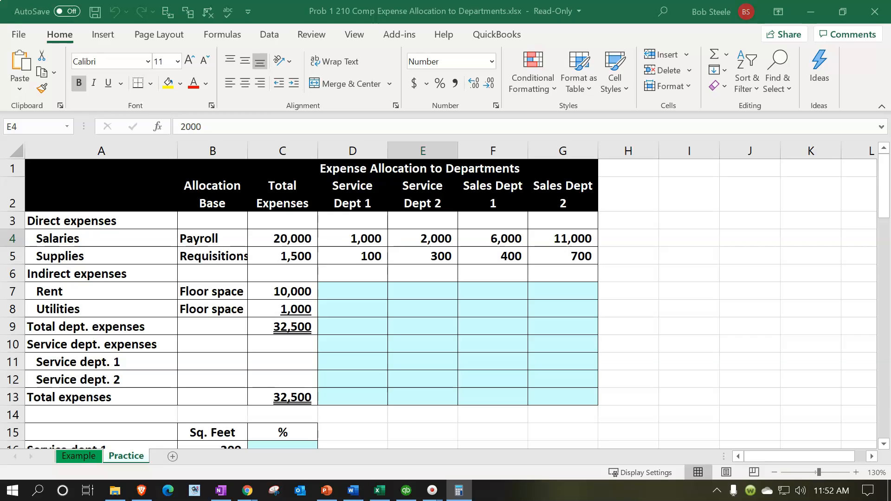
drag(618, 31, 433, 265)
click(425, 299)
text(1000/2)
key(Return)
click(518, 265)
click(801, 15)
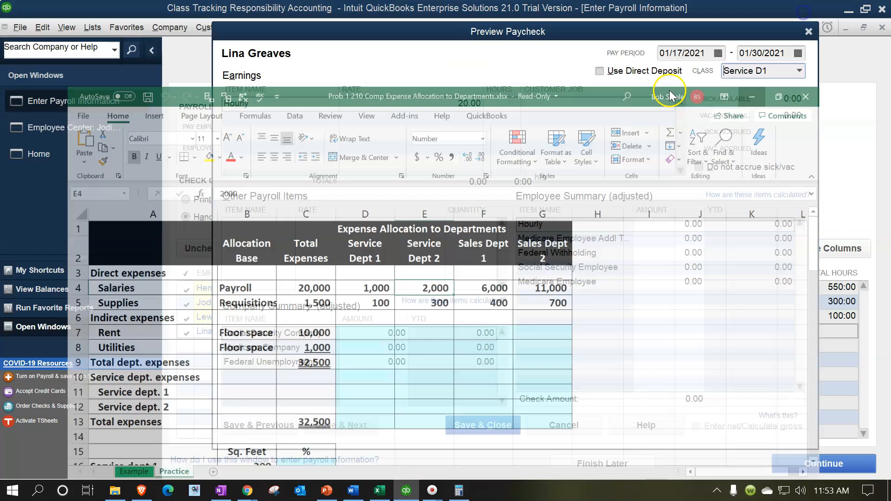
Enter 50 hours on the fourth employee's Hourly earnings line and save and close the paycheck preview
text(5)
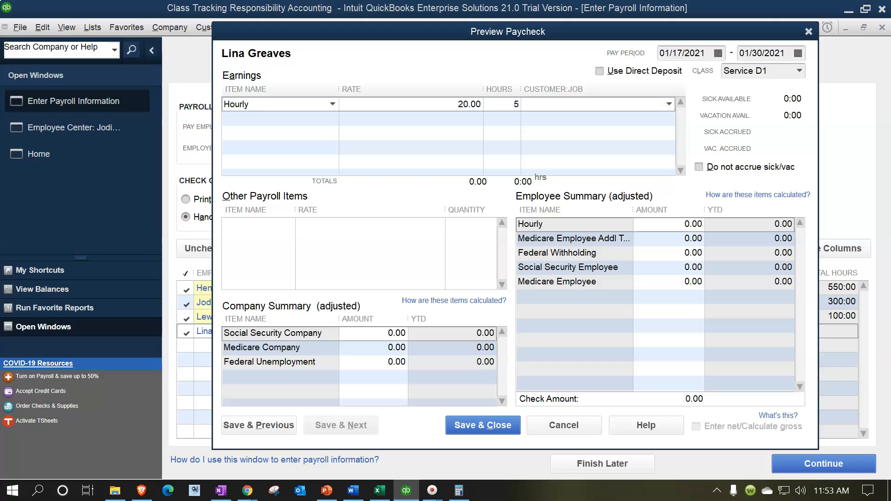
text(0)
key(Tab)
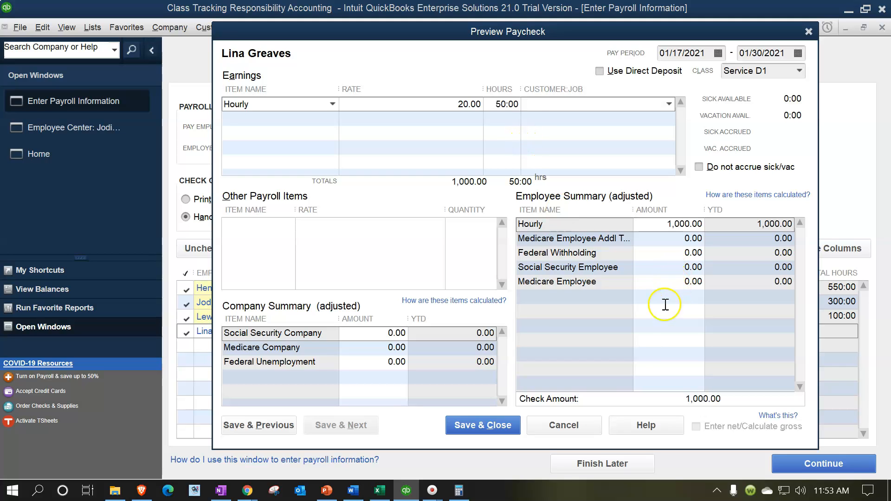
click(495, 425)
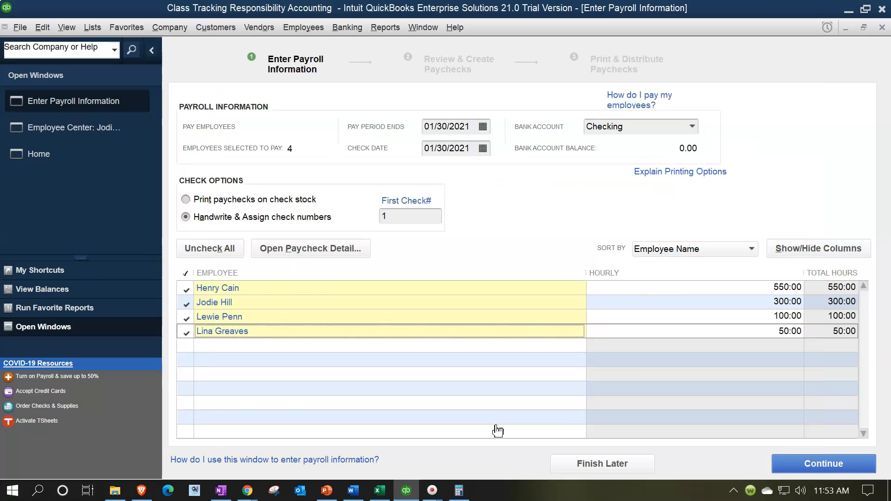
Continue to the review stage, create the four paychecks, and close the confirmation window
click(497, 273)
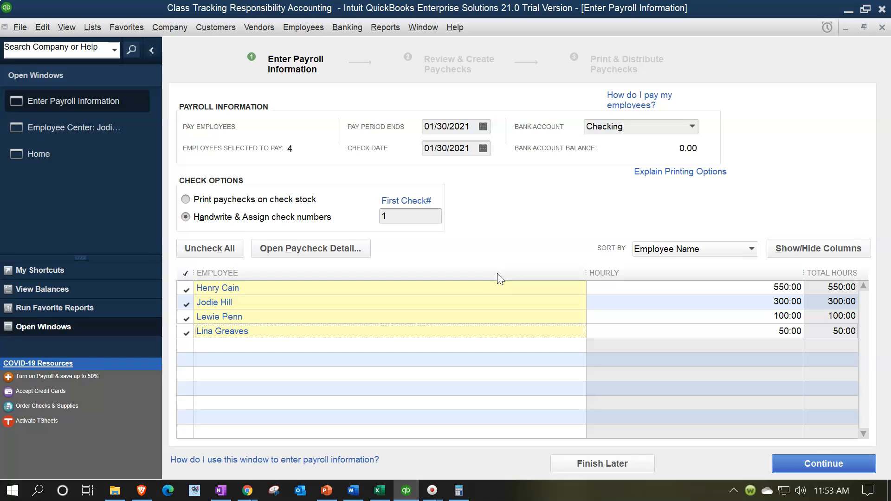
click(802, 471)
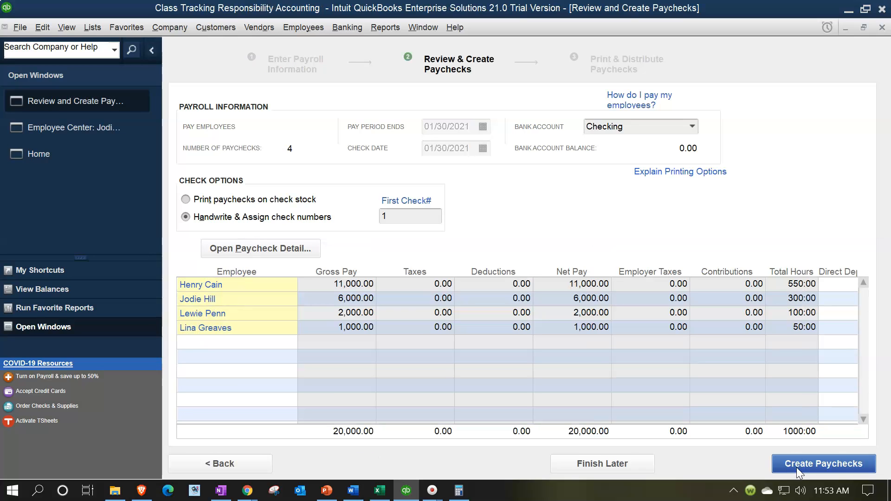
click(797, 467)
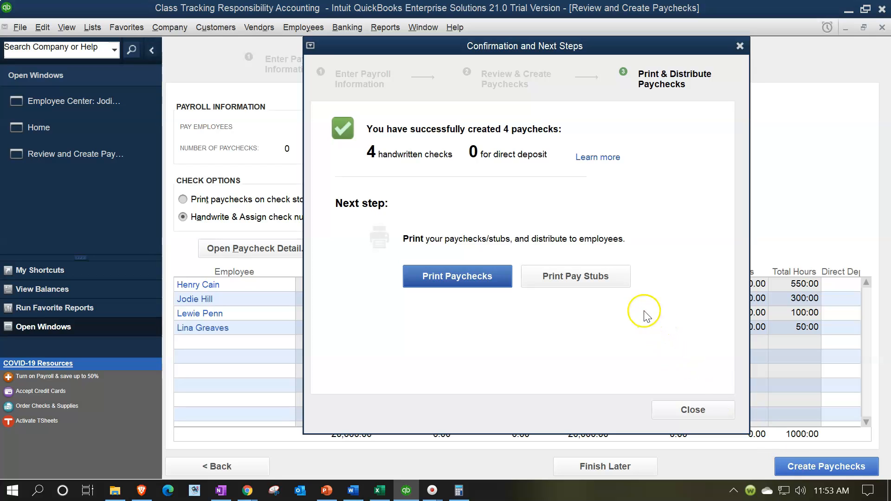
click(741, 45)
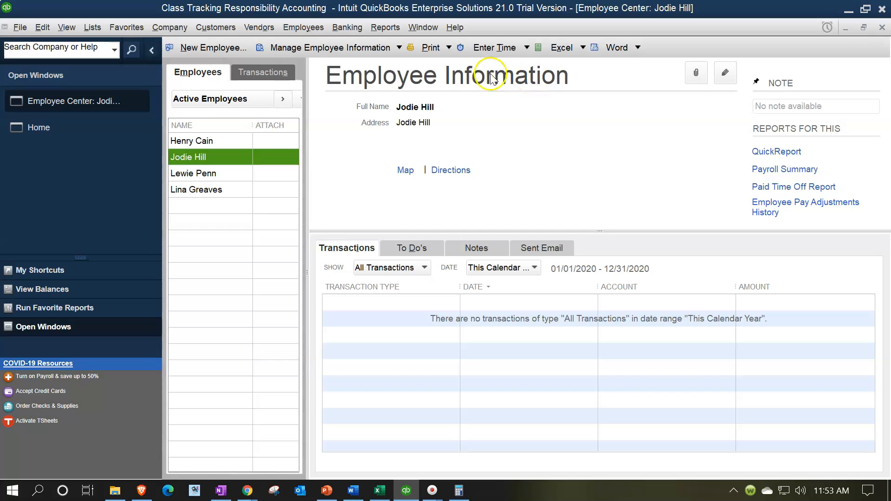
Open the Profit & Loss by Class report for the period 01/01/2021 to 12/31/2021
click(389, 28)
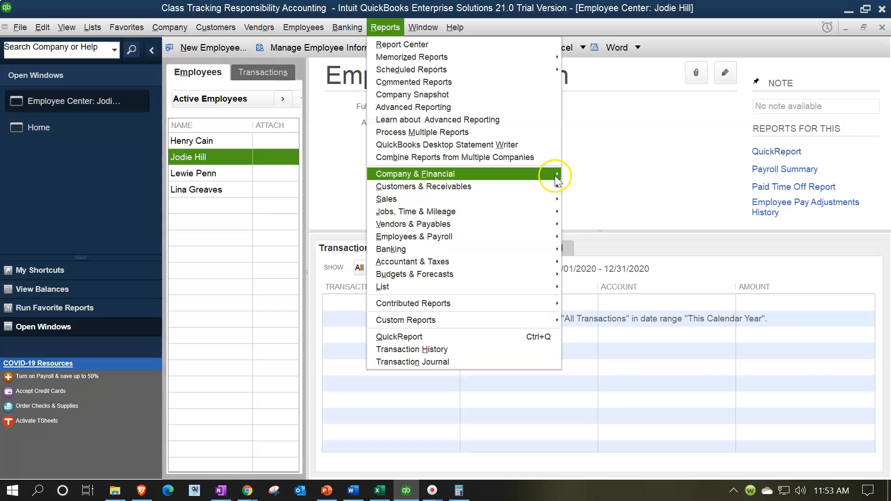
mouse_move(555, 175)
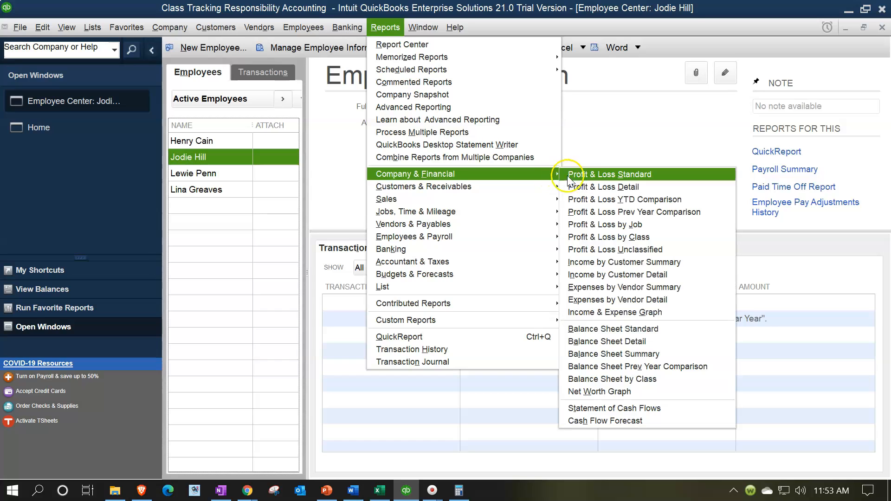
click(663, 238)
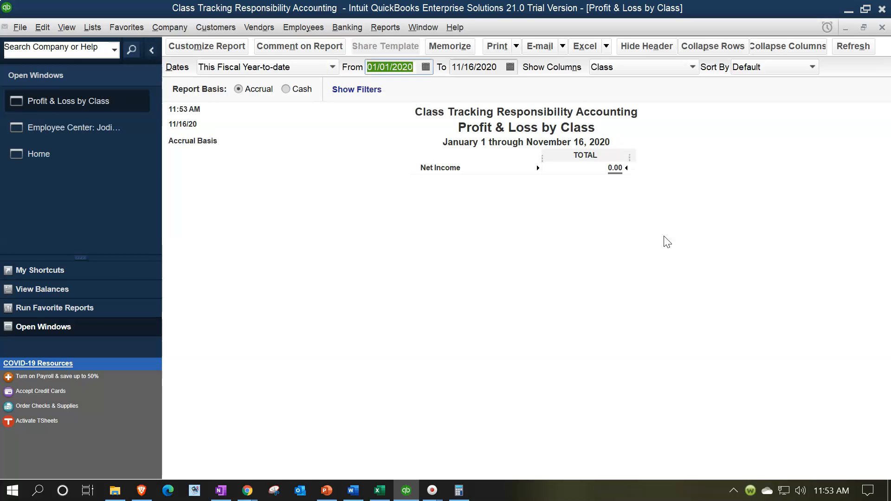
text(01/01/2021)
key(Tab)
text(12/31/2021)
key(Tab)
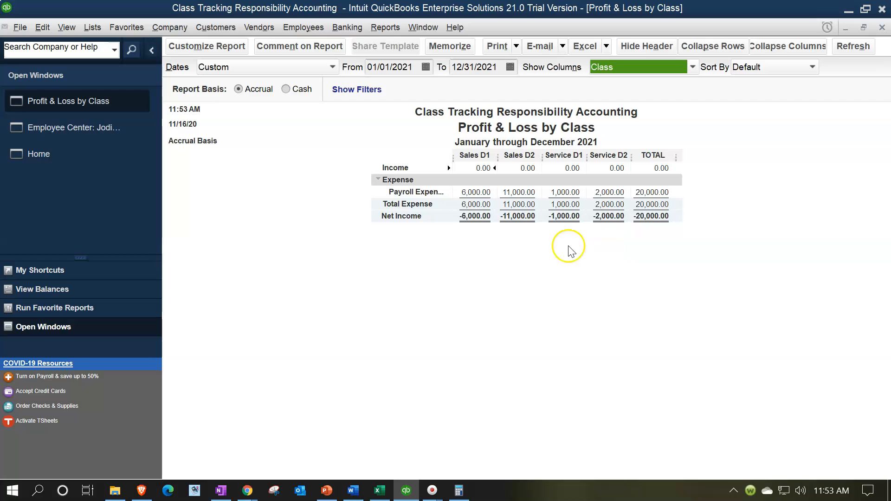